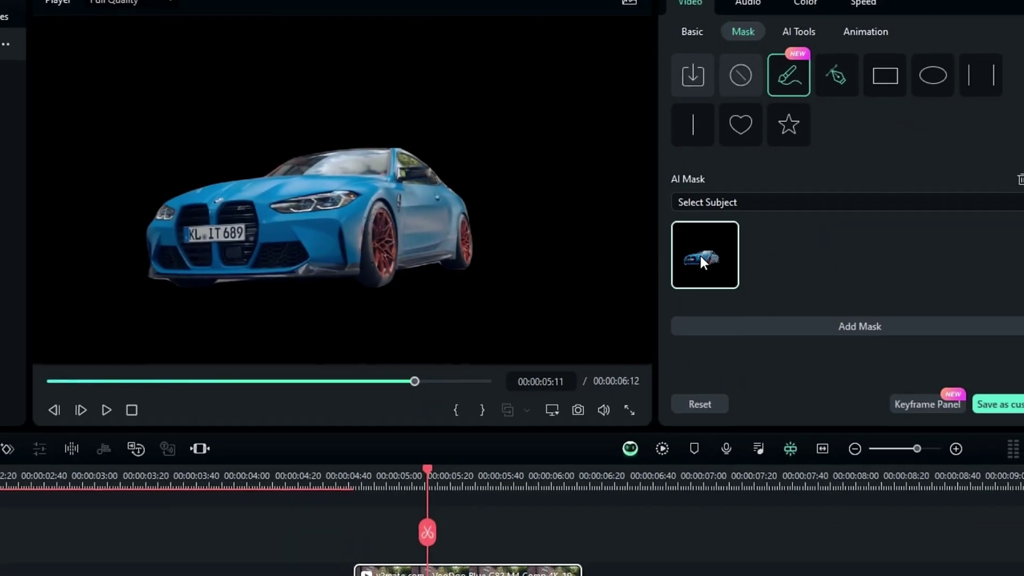
Launch Filmora 13 and get past the version 13.0.15 Beta splash screen to the Create Project window.
click(707, 255)
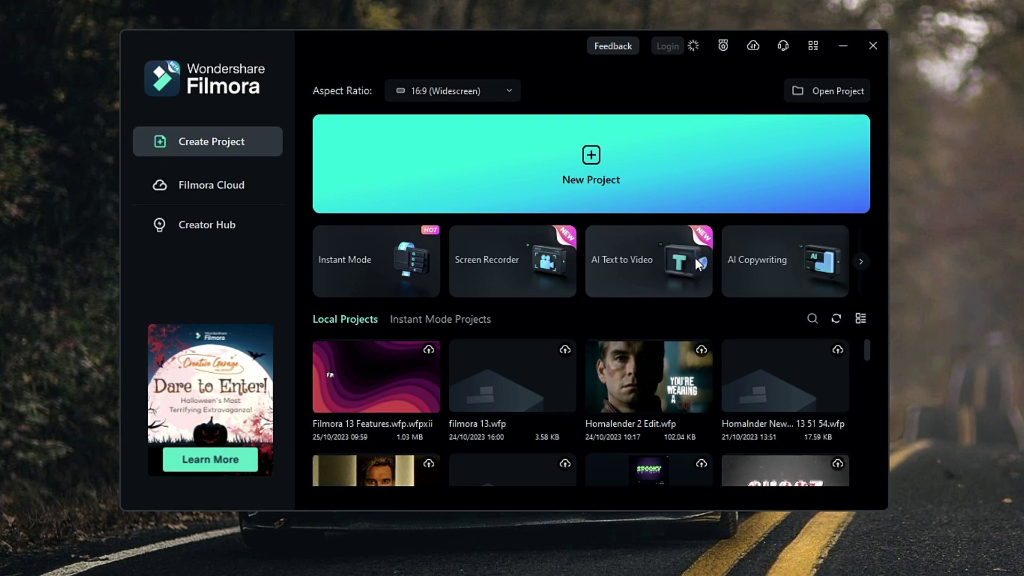
scroll(696, 258, down, 2)
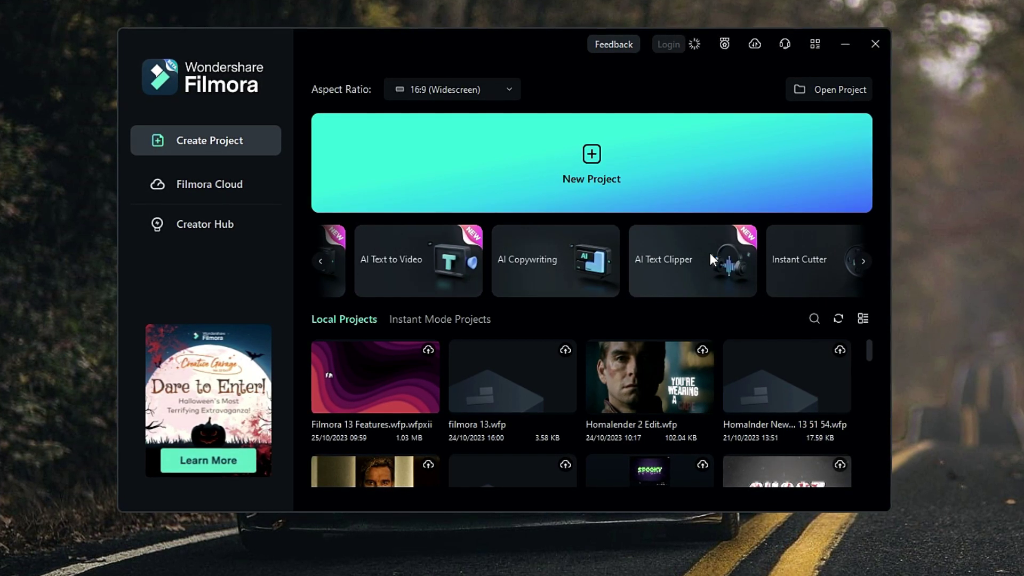
scroll(538, 247, down, 3)
scroll(357, 241, up, 5)
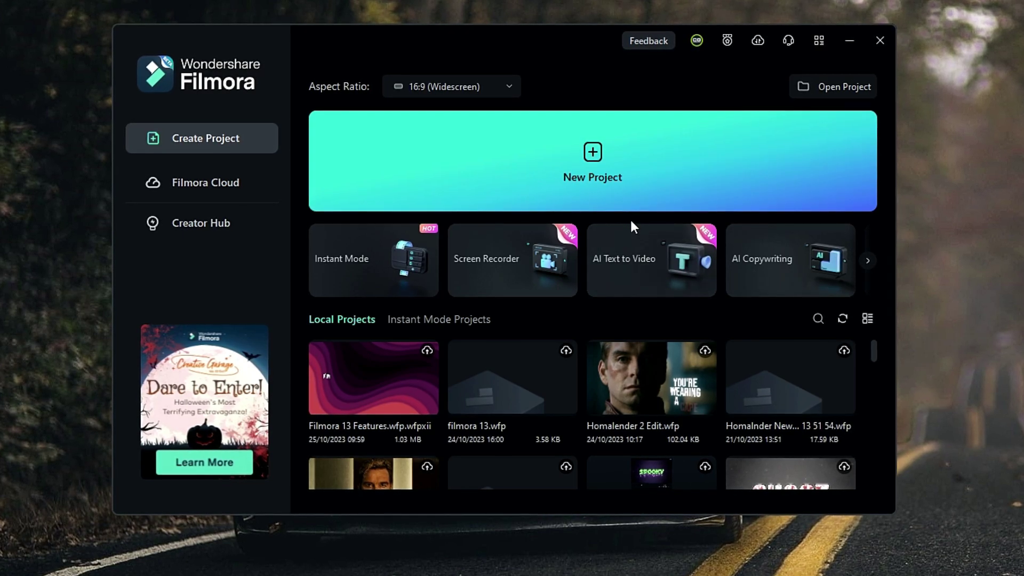
click(233, 182)
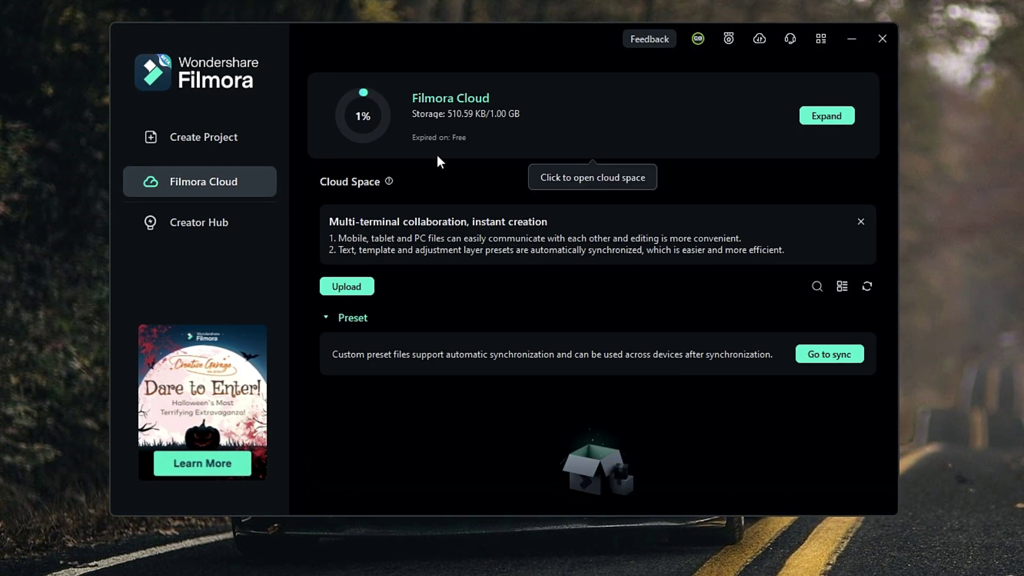
click(226, 223)
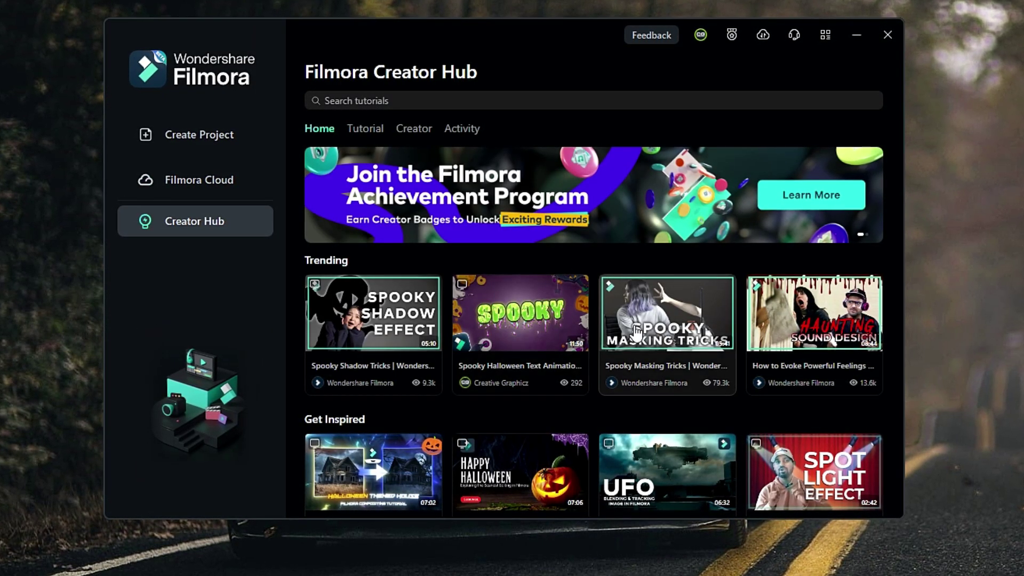
scroll(547, 371, down, 5)
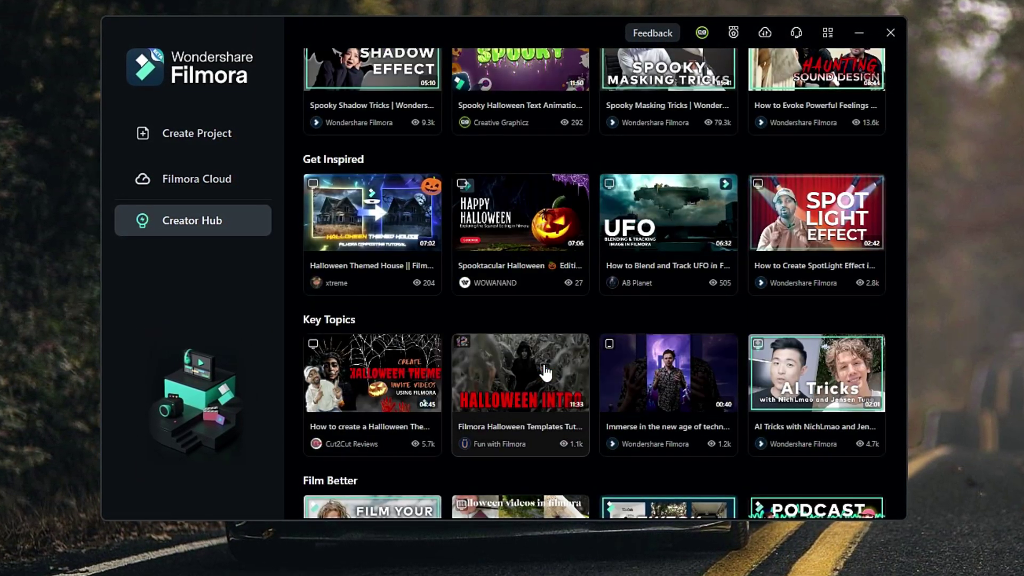
scroll(546, 372, up, 5)
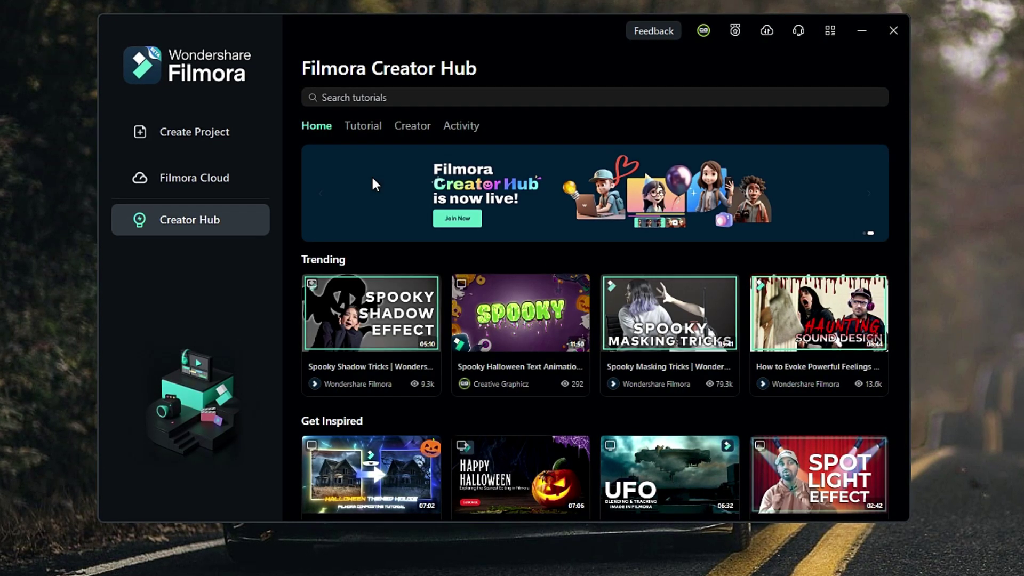
click(239, 143)
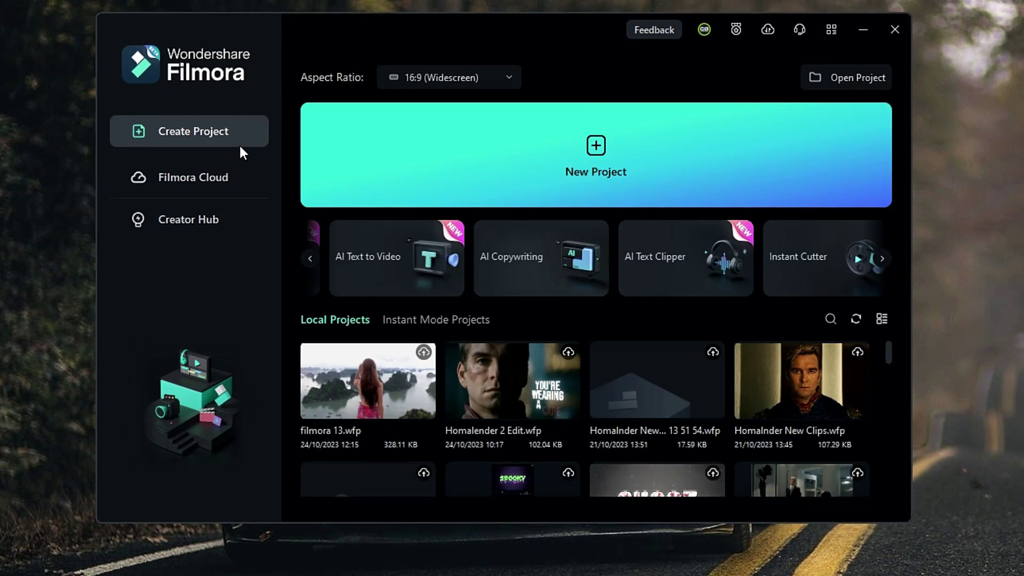
Open the filmora 13 project, float the media panel and re-dock the settings panel.
double_click(372, 381)
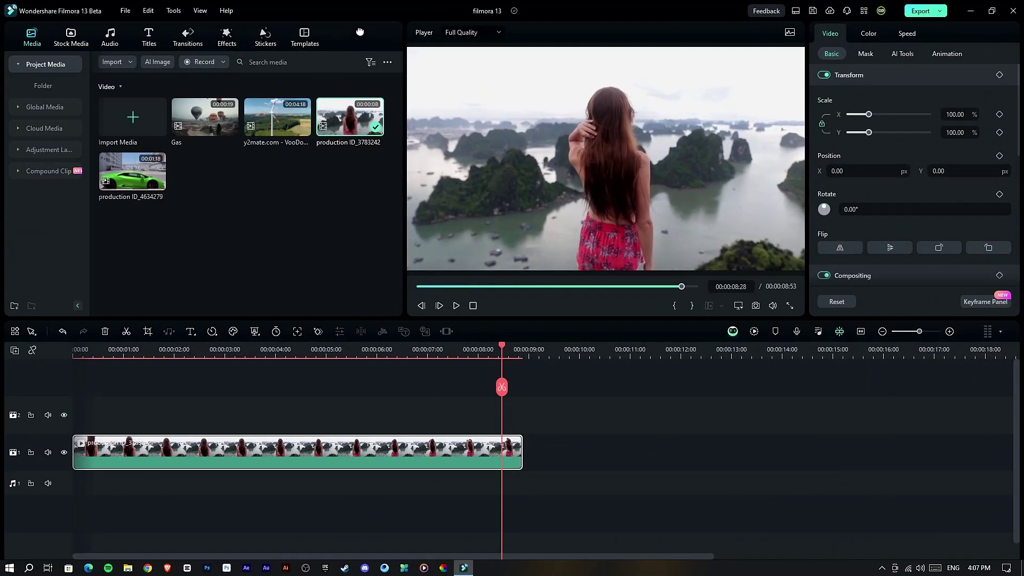
mouse_move(360, 32)
mouse_down()
mouse_move(574, 221)
mouse_move(432, 141)
mouse_move(361, 32)
mouse_up()
drag(889, 52, 634, 294)
drag(624, 332, 624, 390)
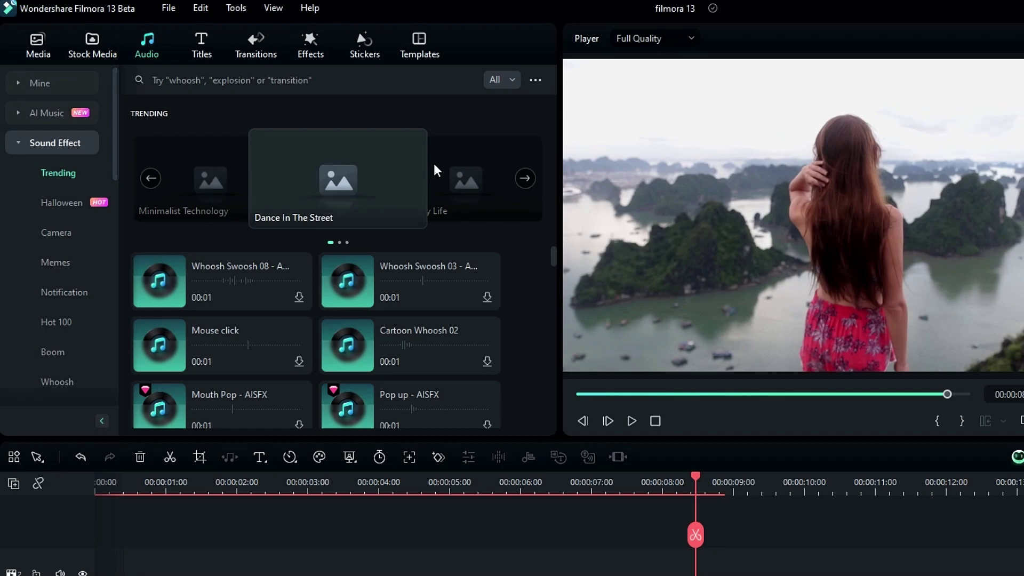
Browse the trending title collections and view the Millennium Music collection's contents.
click(202, 48)
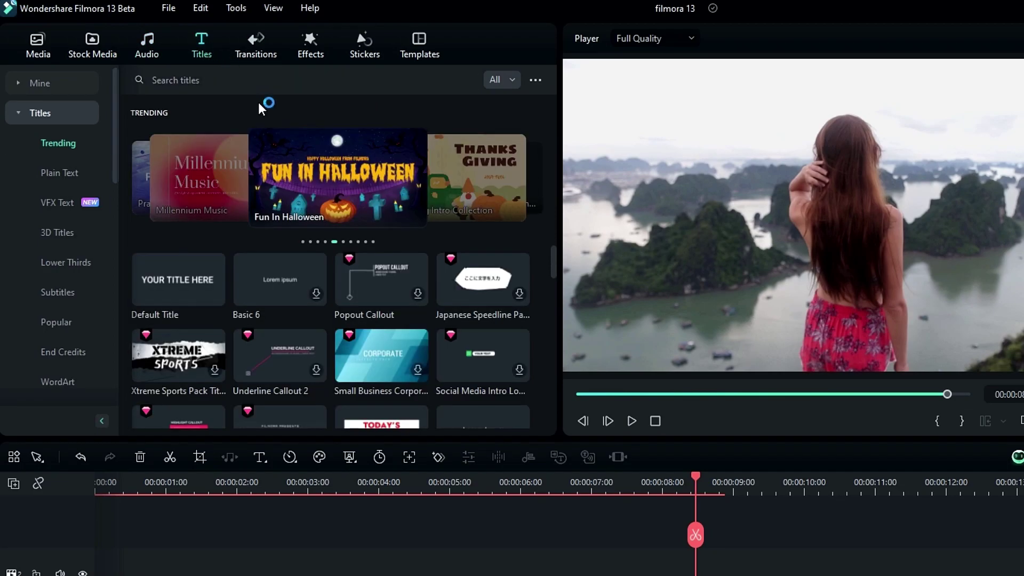
click(528, 180)
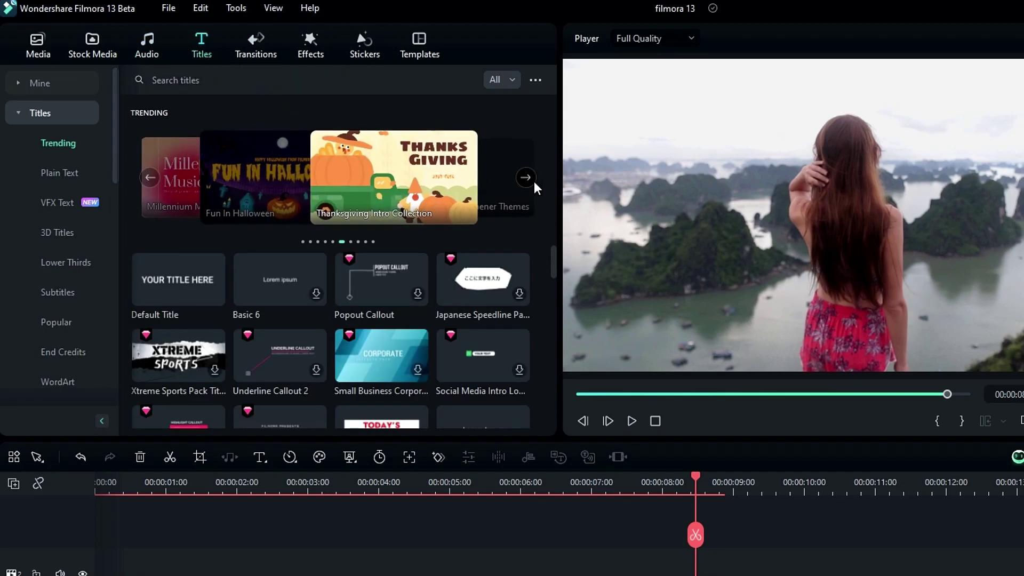
click(154, 179)
click(154, 180)
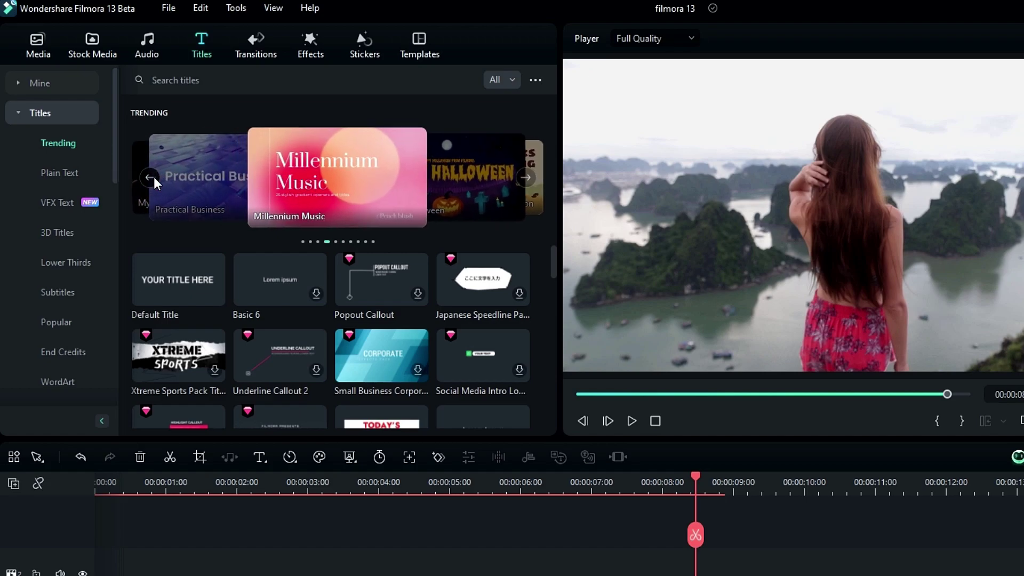
click(348, 168)
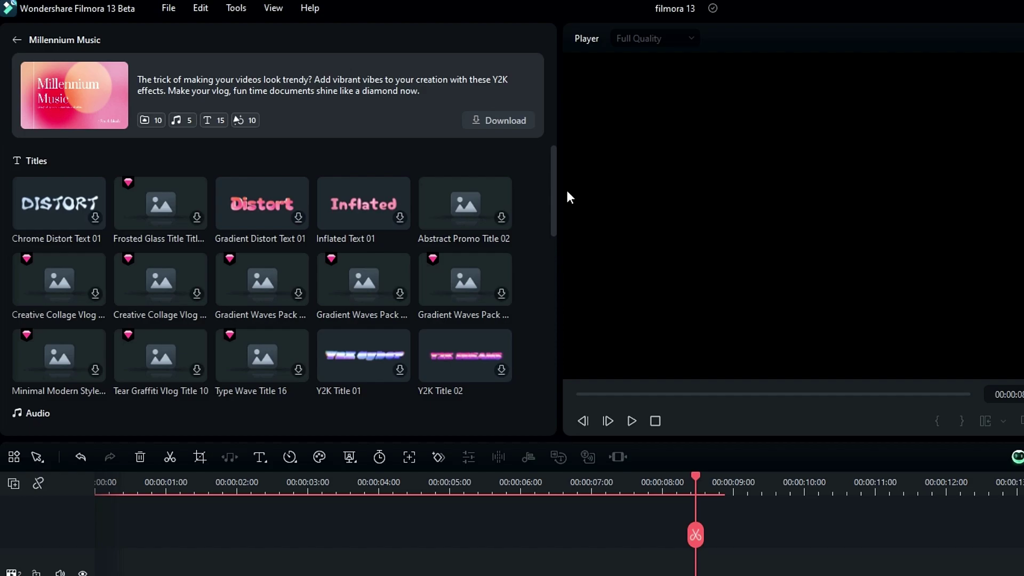
scroll(529, 194, down, 8)
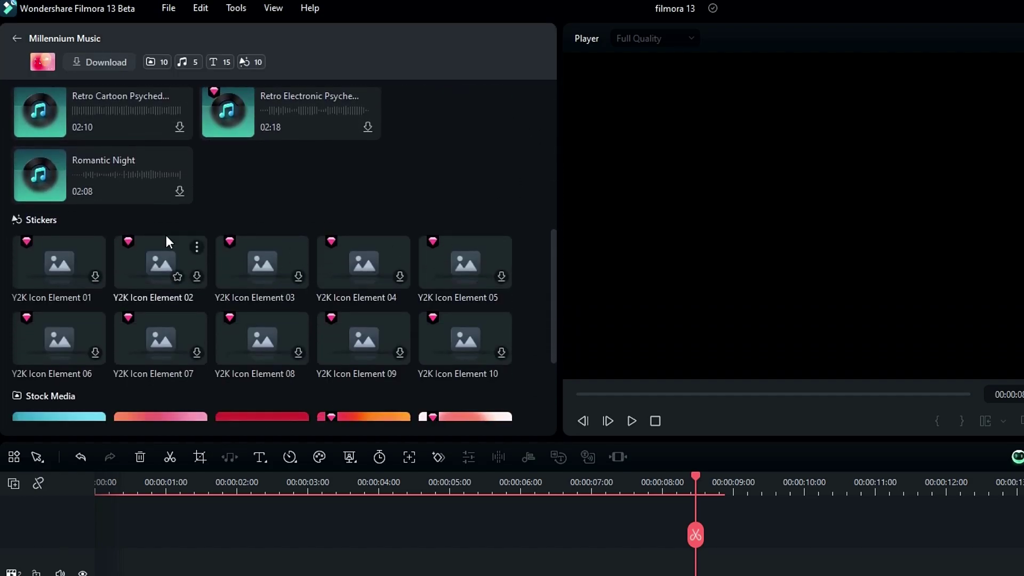
scroll(208, 242, down, 3)
scroll(307, 252, up, 10)
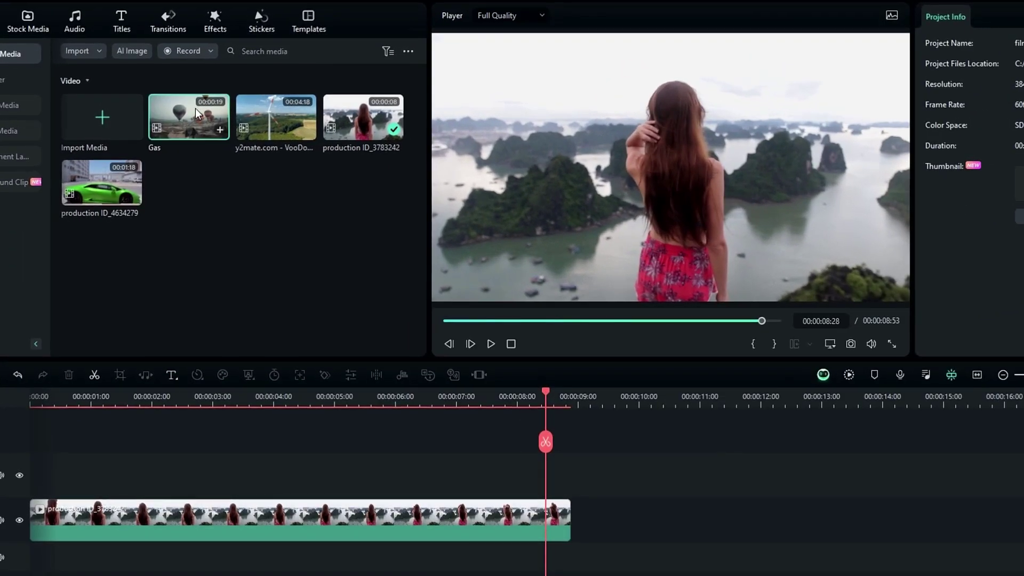
Preview the Gas balloon clip, shuttling it fast forward, in reverse and paused with L, J and K.
double_click(201, 113)
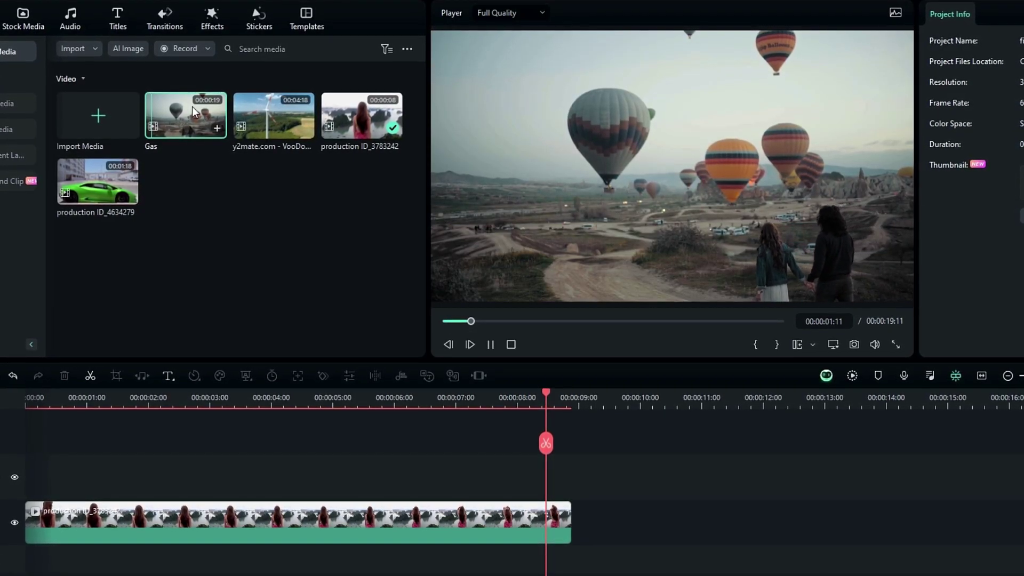
key(space)
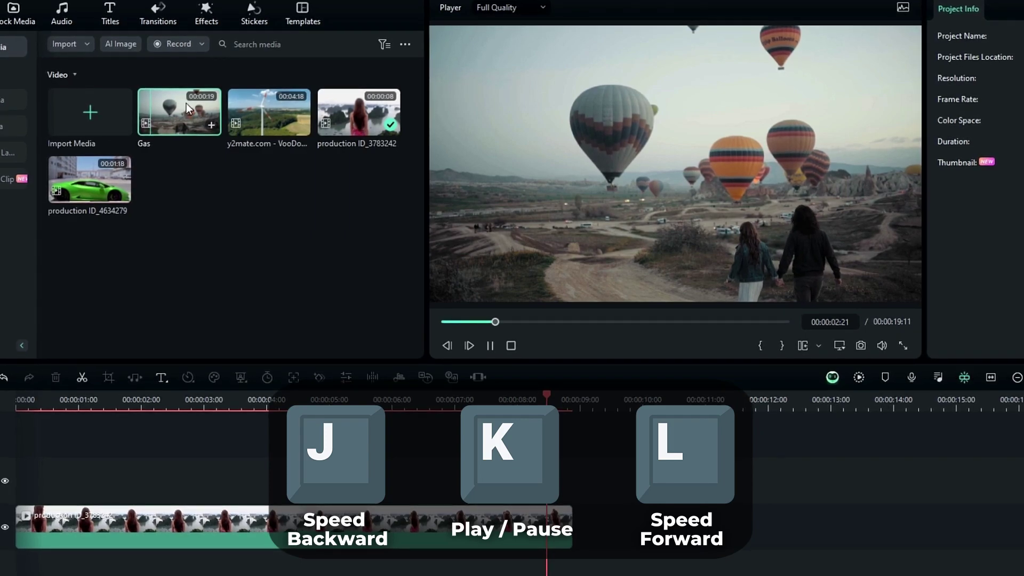
key(l)
key(l)
key(l)
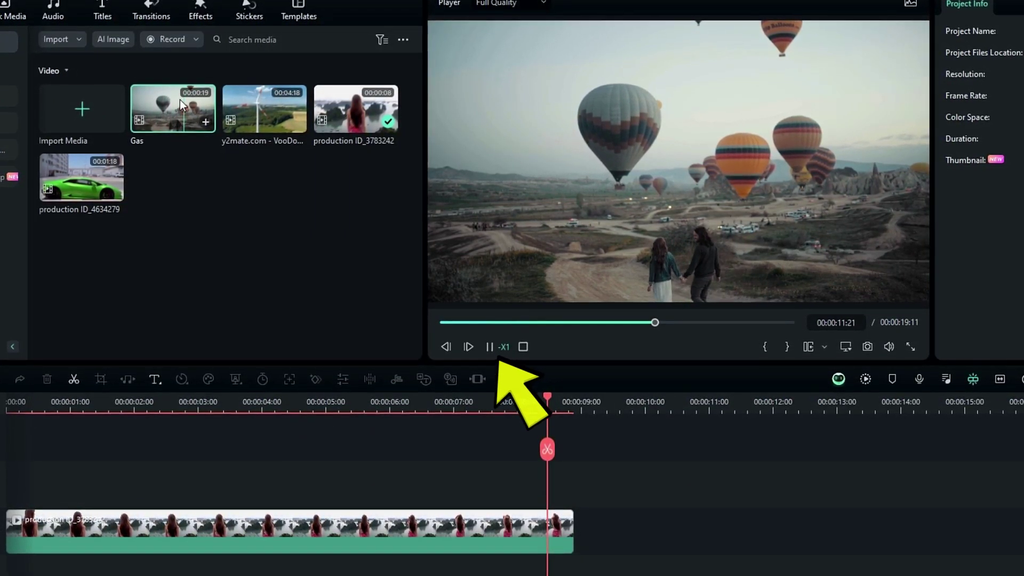
key(j)
key(j)
key(j)
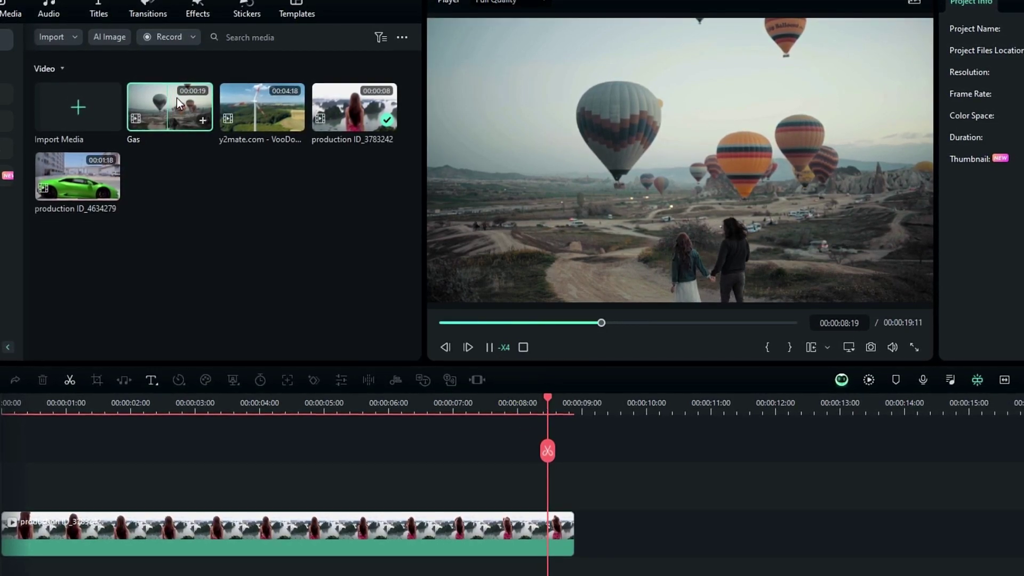
key(k)
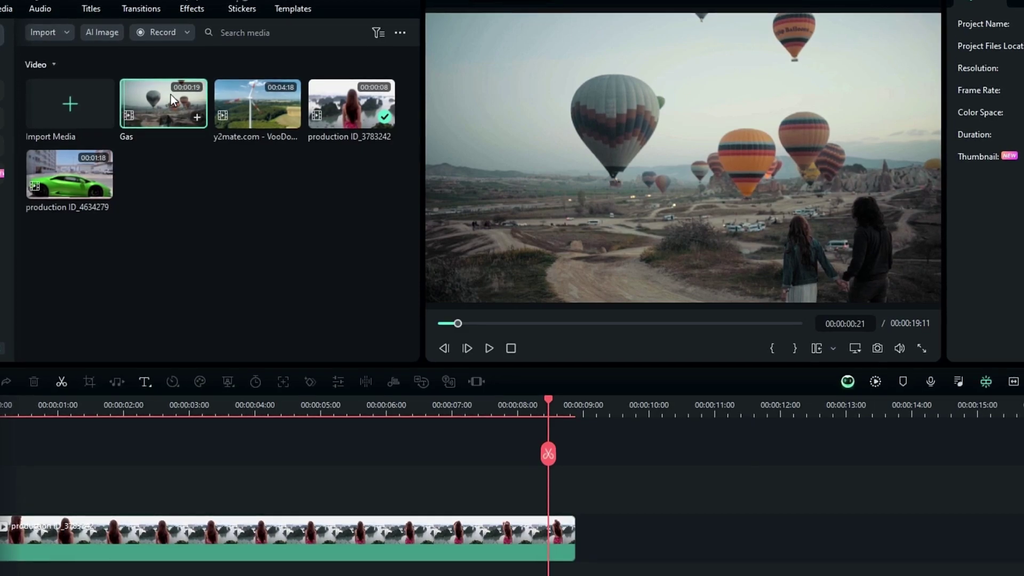
key(l)
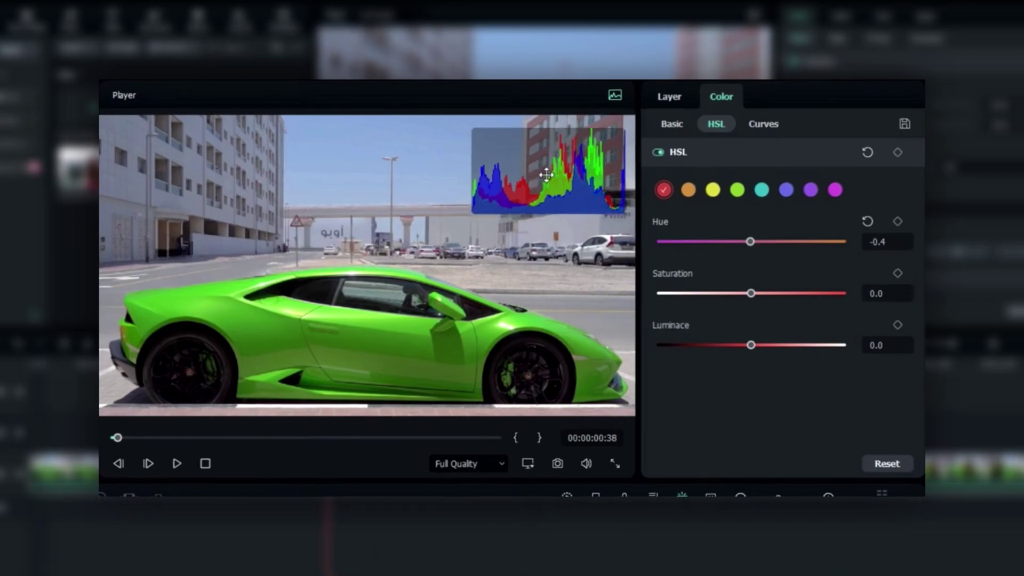
Show four scopes (Parade, Waveform, Vectorscope, Histogram), with the first scope trialled as Vectorscope and returned to Parade.
drag(546, 174, 175, 163)
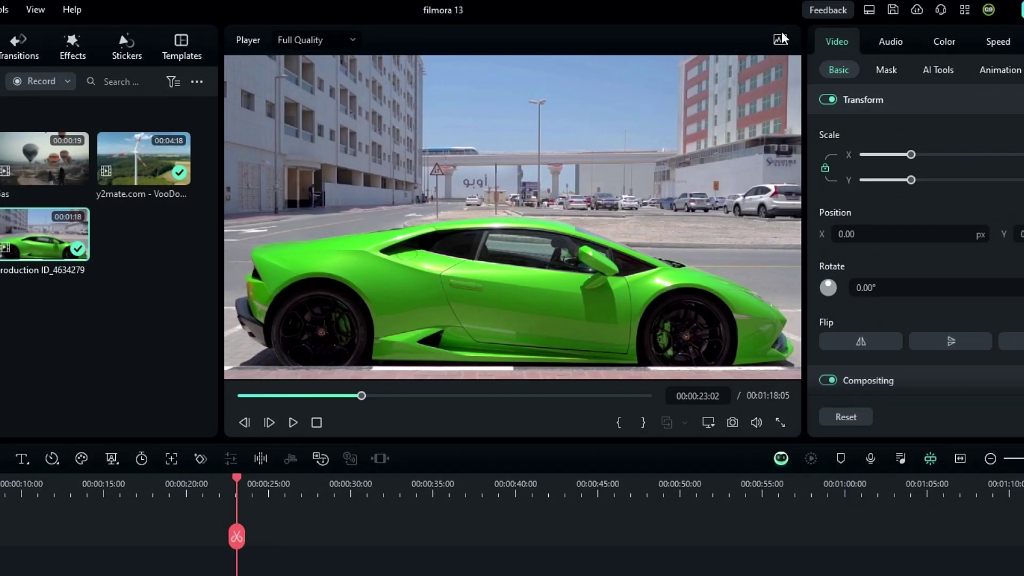
click(780, 41)
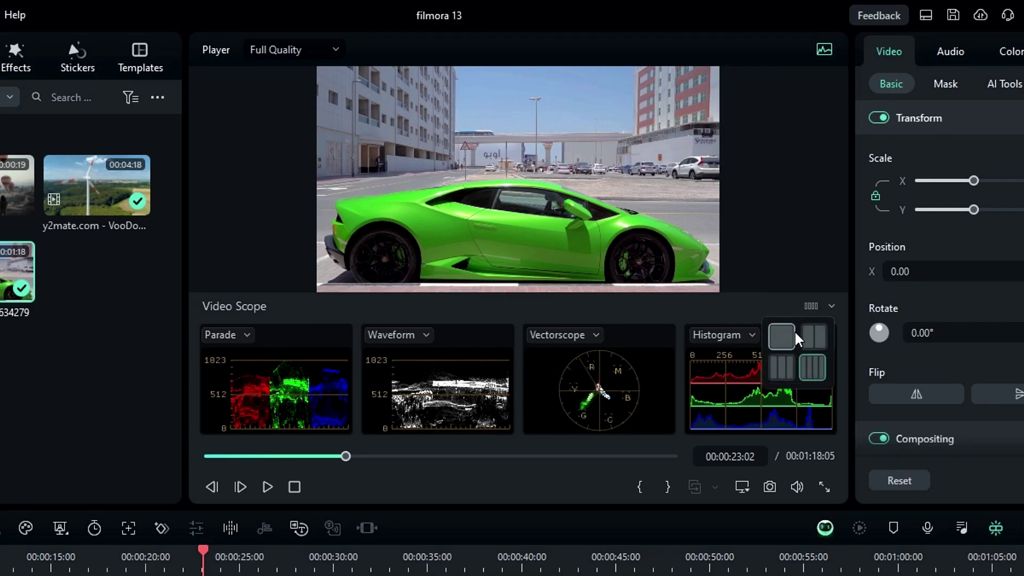
click(794, 340)
click(814, 337)
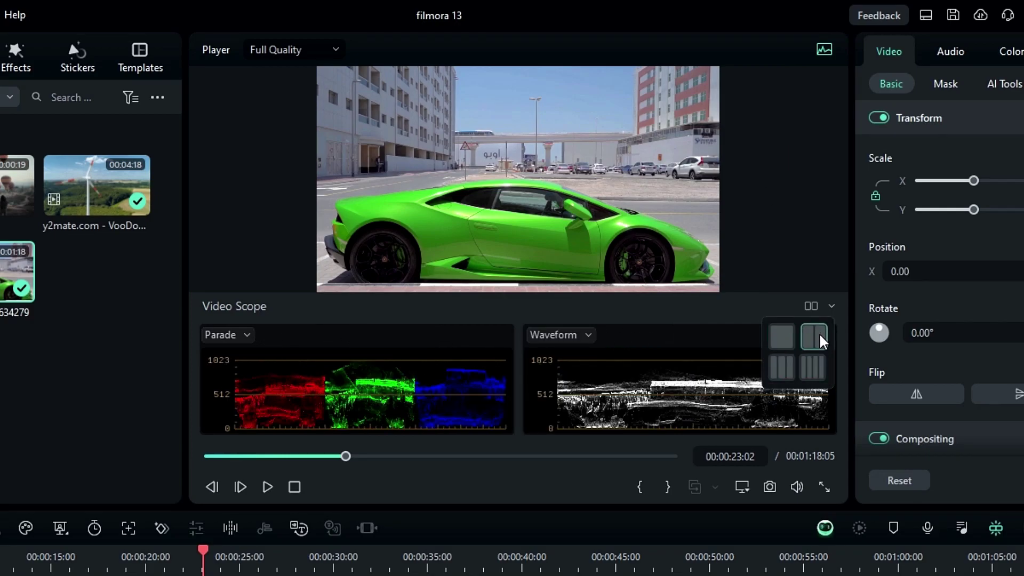
click(787, 374)
click(808, 373)
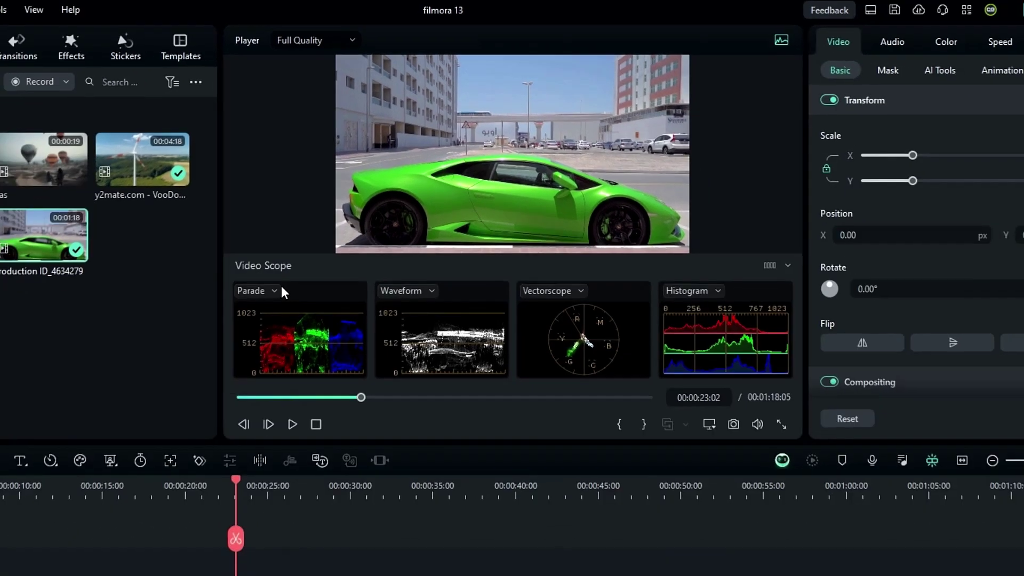
click(234, 335)
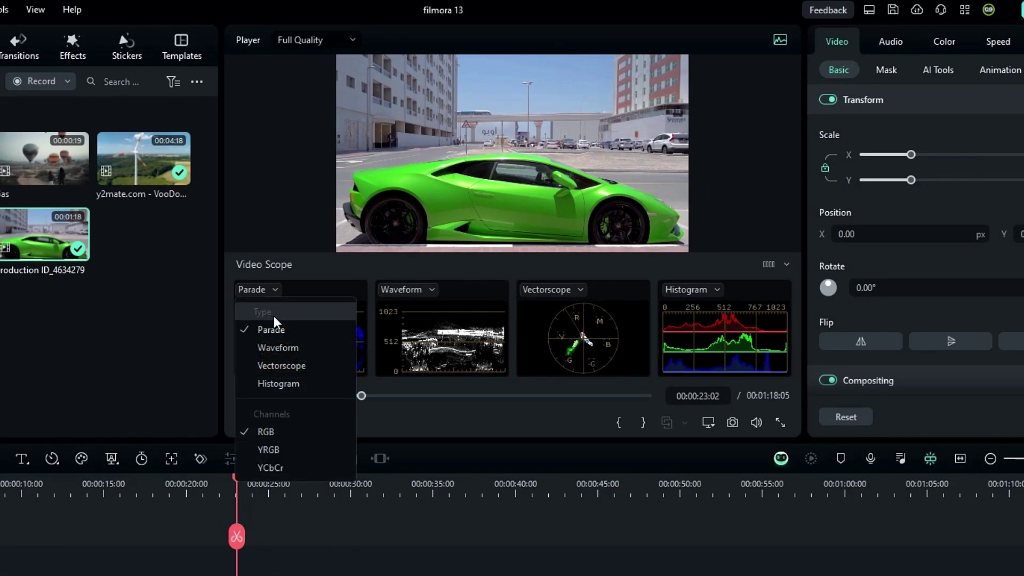
click(283, 366)
click(297, 290)
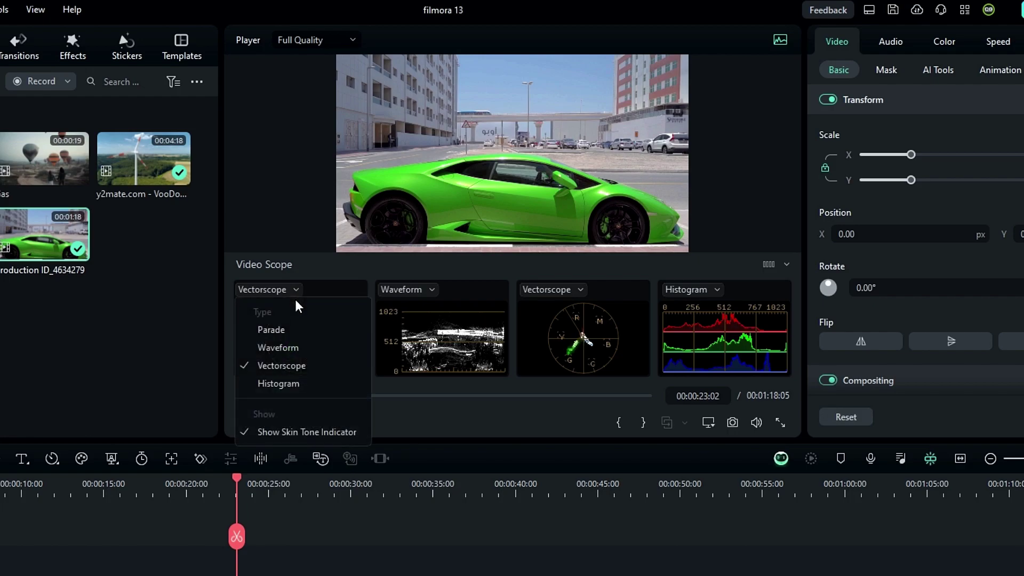
click(272, 326)
Boost and then drain the car clip's saturation in the Color settings, ending at 23.
click(945, 41)
drag(805, 334, 907, 334)
drag(806, 338, 718, 342)
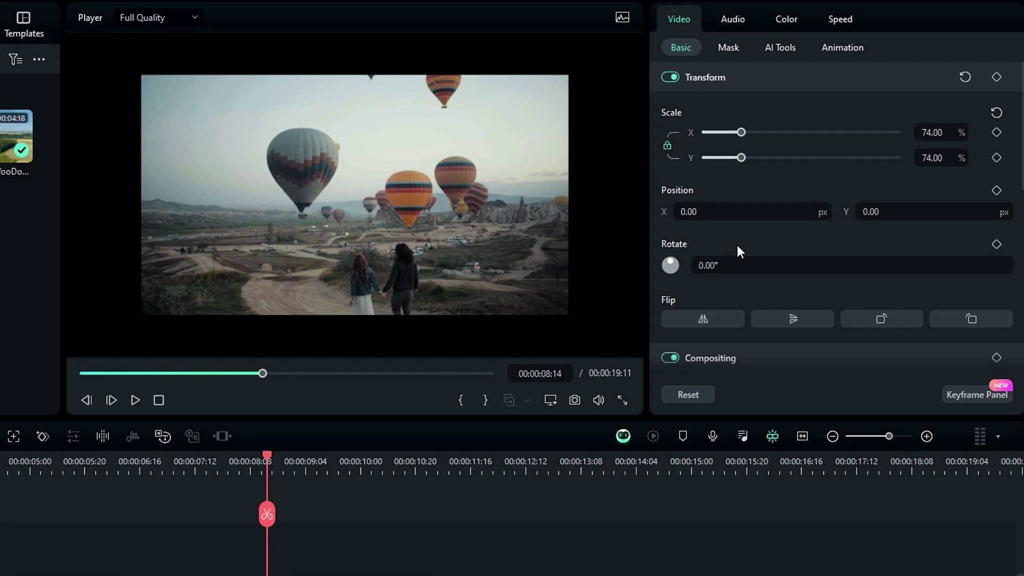
Enable the background fill and try a pink colour and then a blue wavy pattern.
scroll(737, 246, down, 6)
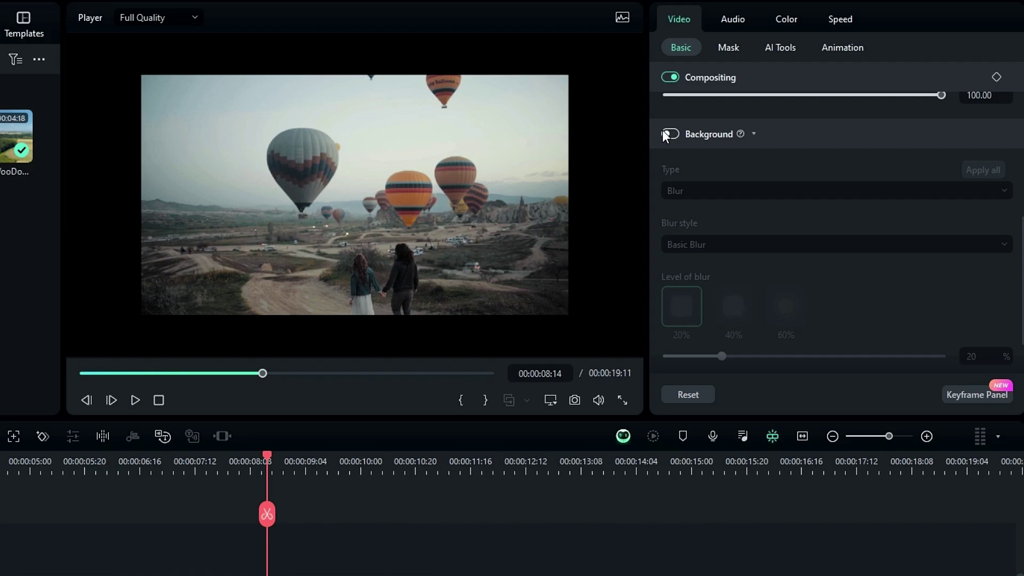
click(671, 135)
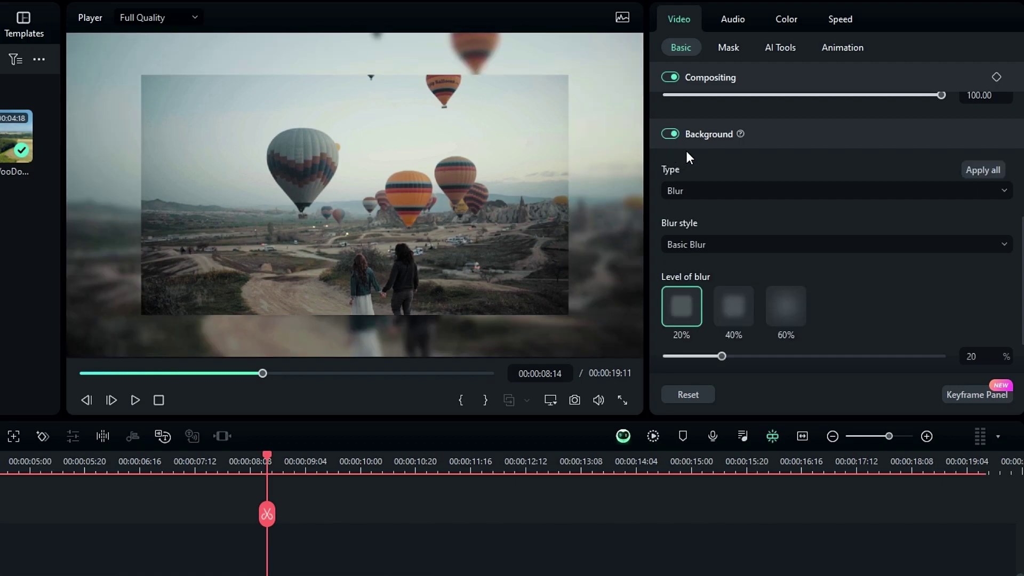
drag(264, 459, 226, 459)
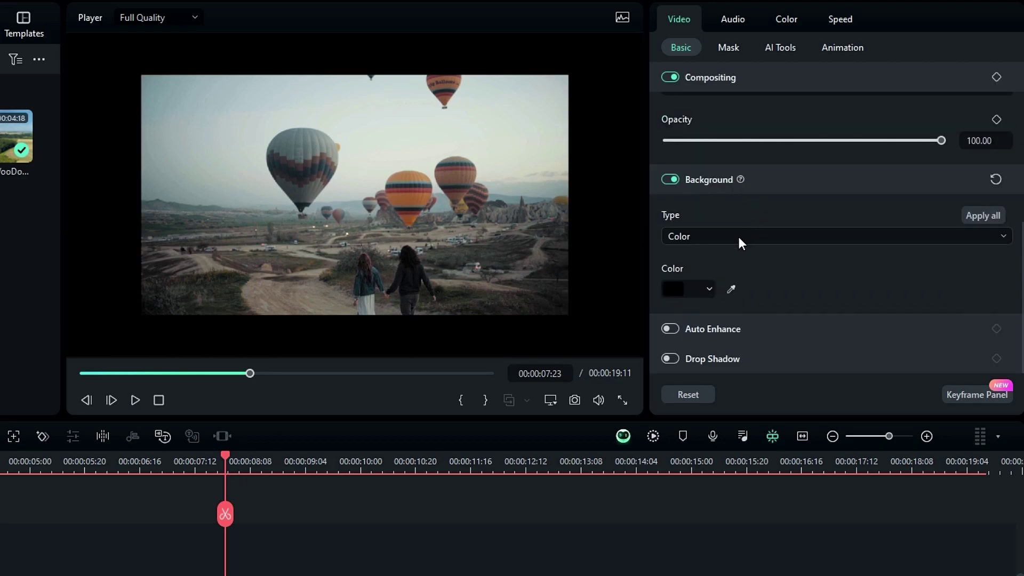
click(709, 288)
click(718, 327)
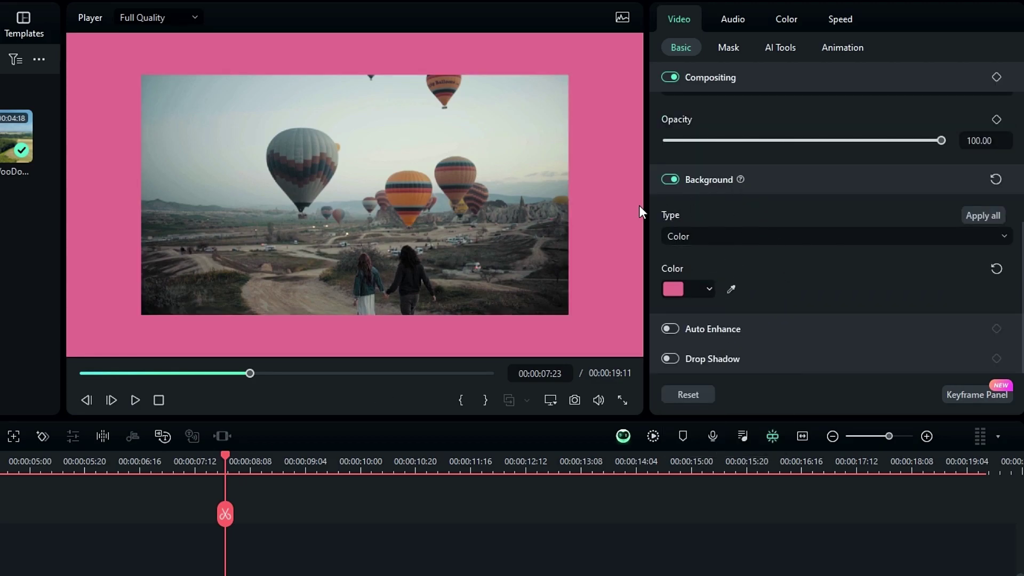
click(709, 236)
click(708, 310)
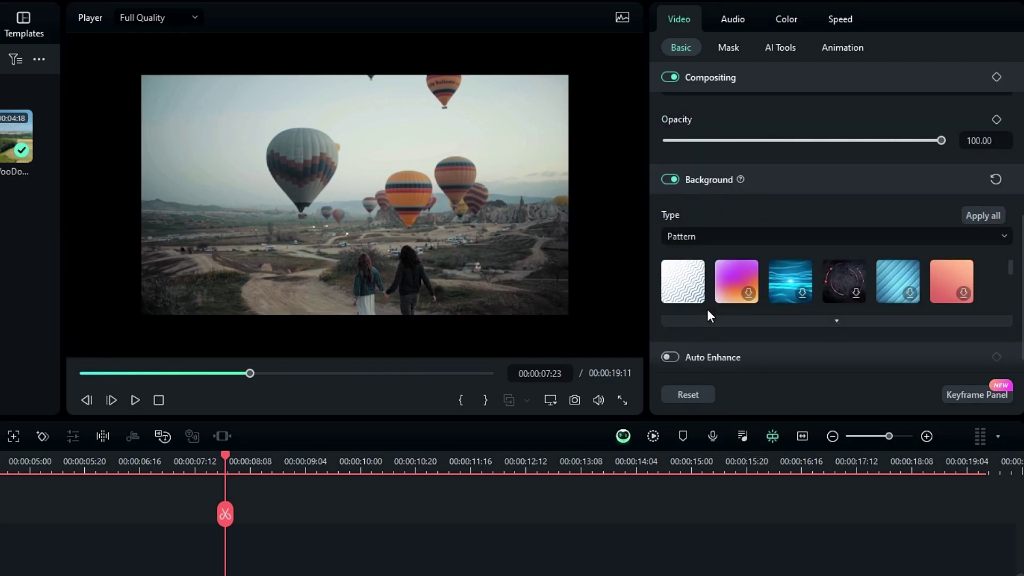
click(686, 293)
Switch the background to Blur with Graniny Blur style at a 40% blur level.
click(682, 239)
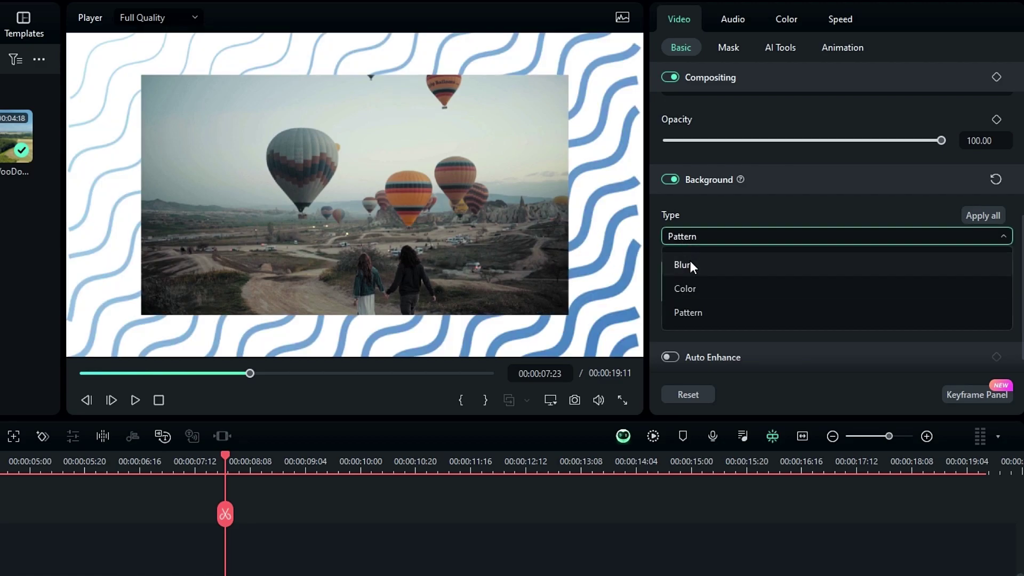
click(690, 261)
scroll(724, 266, down, 2)
click(710, 214)
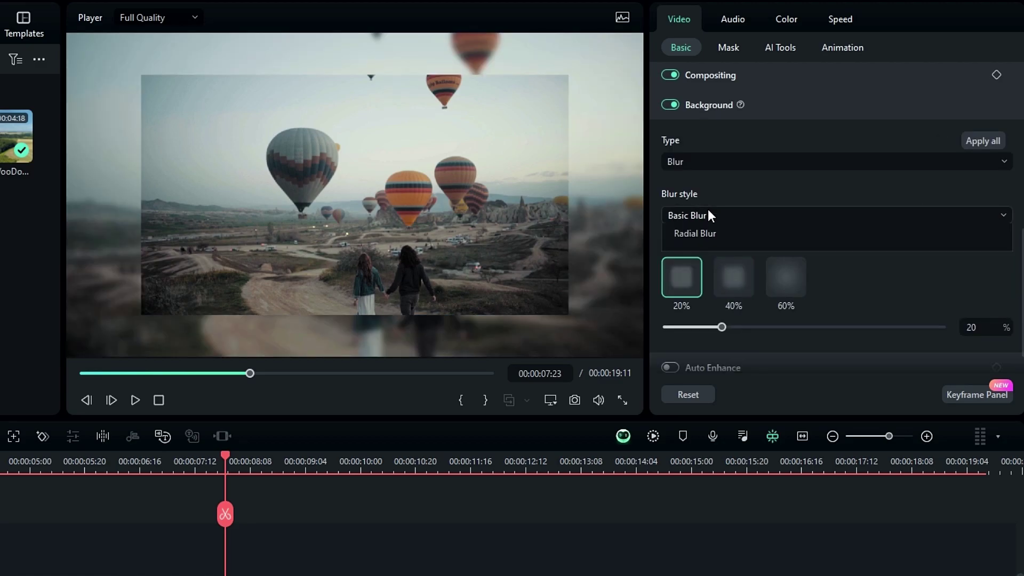
click(711, 268)
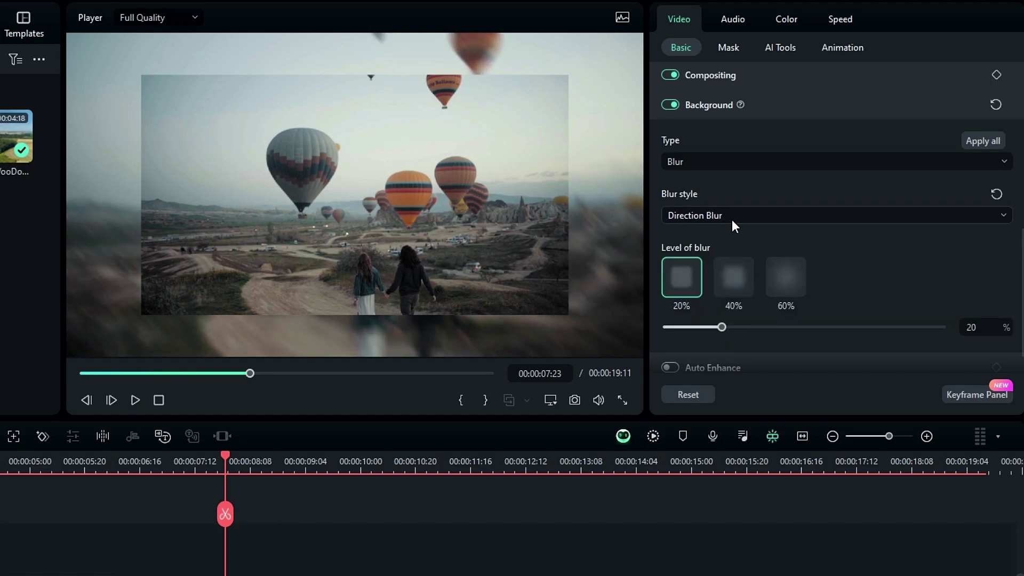
click(732, 219)
click(734, 284)
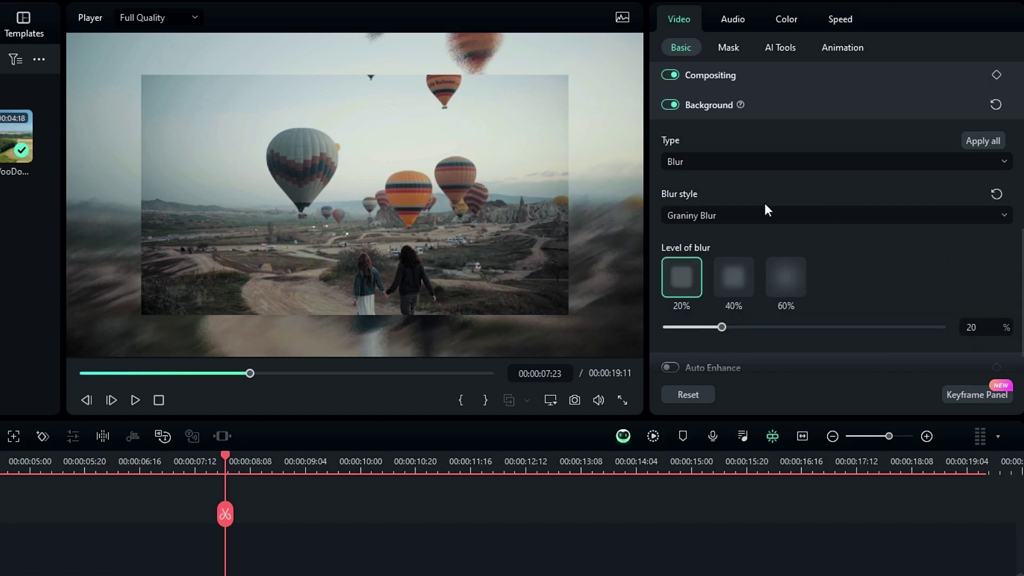
click(736, 277)
click(789, 278)
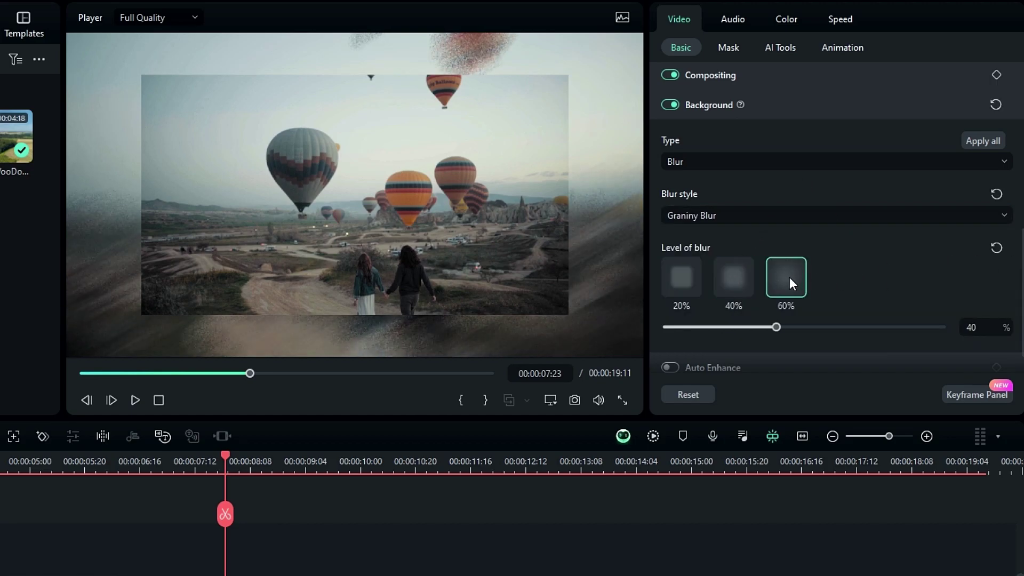
drag(845, 327, 786, 328)
key(ctrl+z)
click(731, 274)
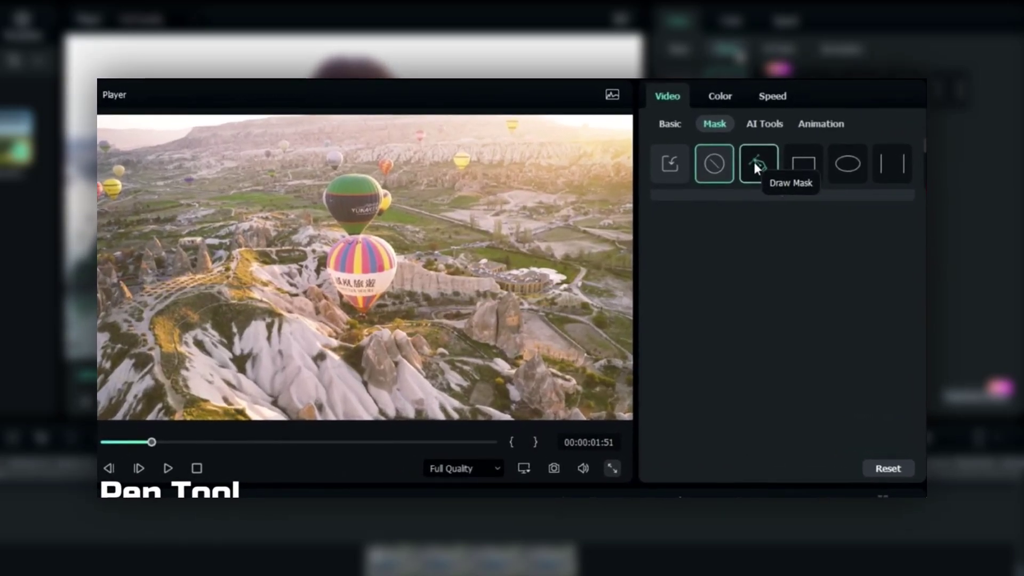
Preview the Draw Mask pen tool, then apply an AI Mask to the woman clip.
click(753, 163)
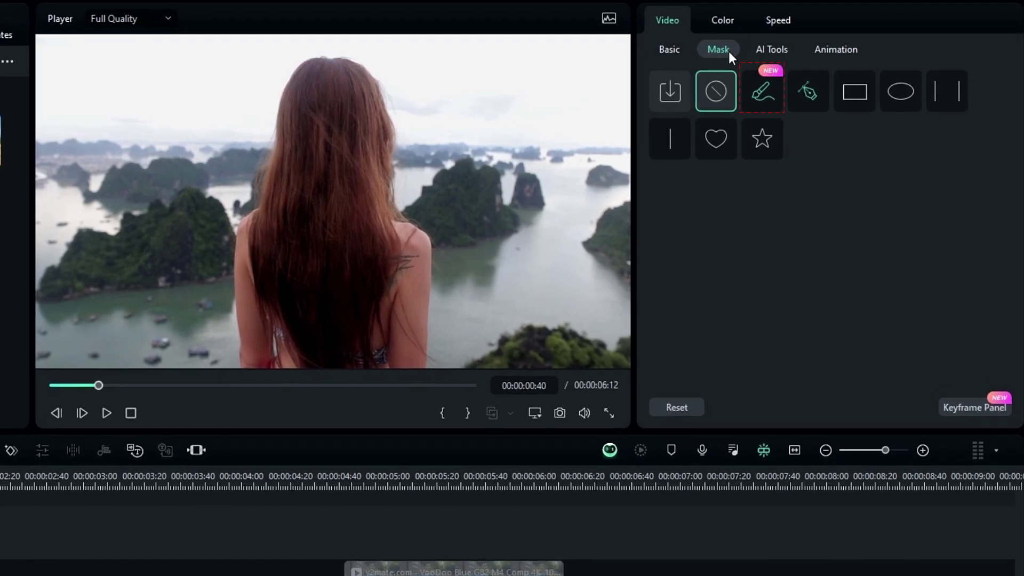
click(762, 92)
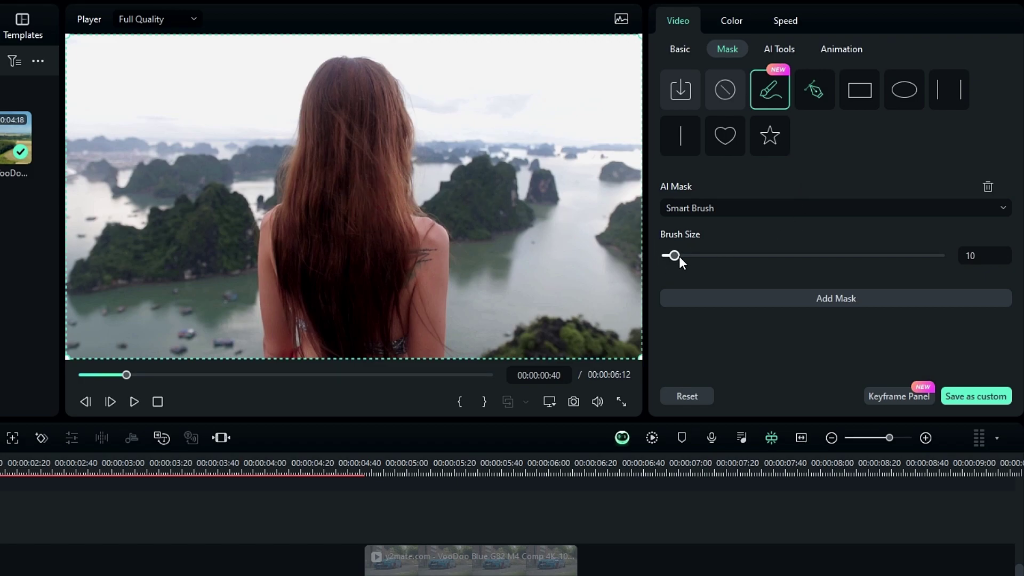
Enlarge the Smart Brush to 23 and paint down the woman's hair to cut her out.
mouse_move(680, 257)
mouse_down()
mouse_move(736, 258)
mouse_move(683, 260)
mouse_up()
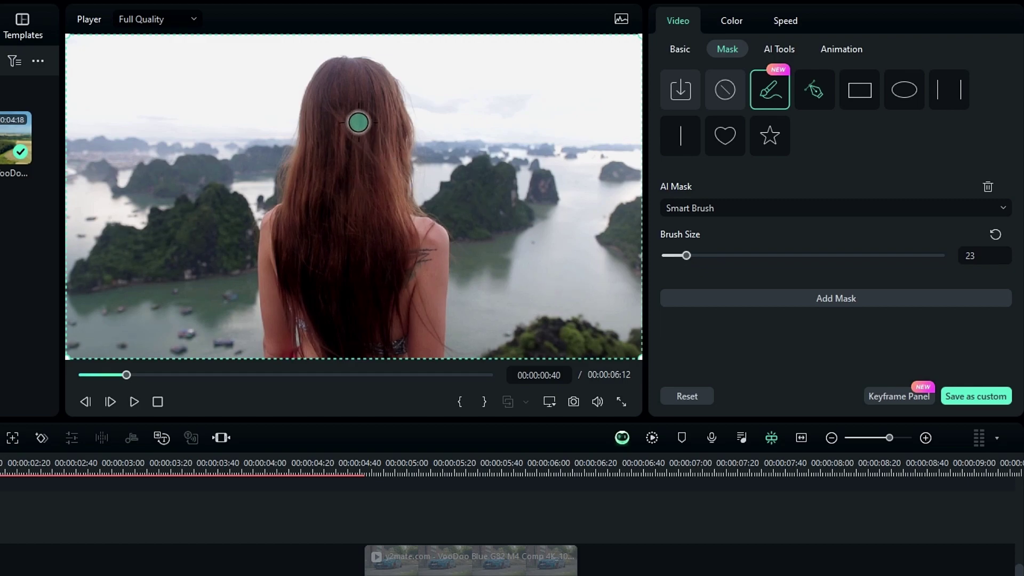
drag(348, 83, 366, 338)
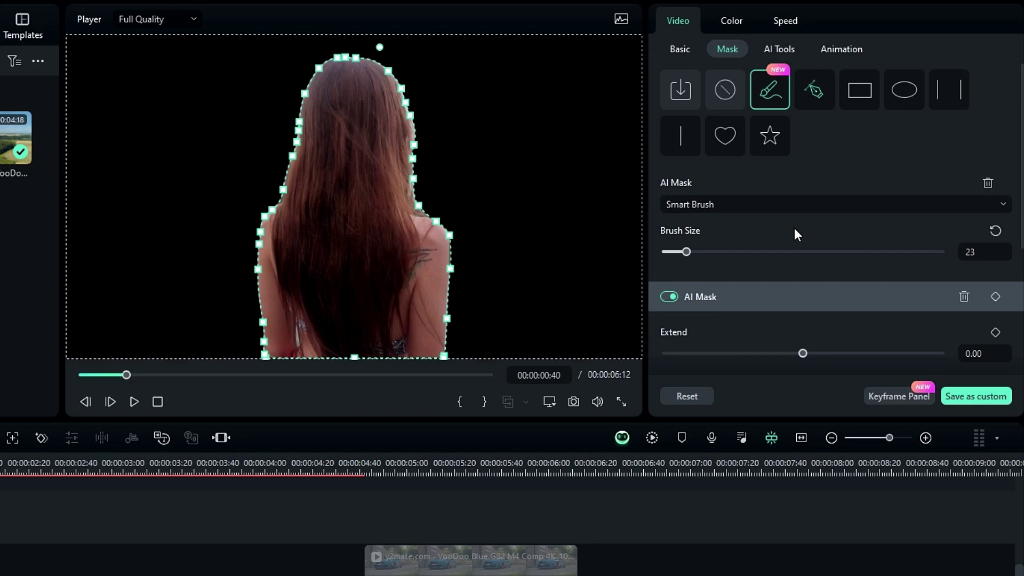
click(768, 200)
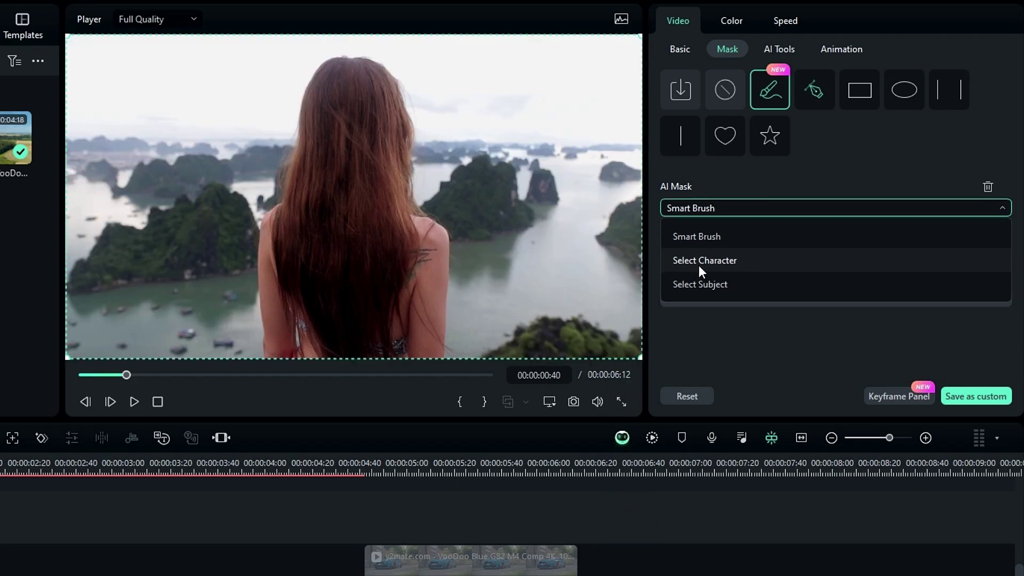
Auto-mask the woman with Select Character and the blue car with Select Subject.
click(699, 265)
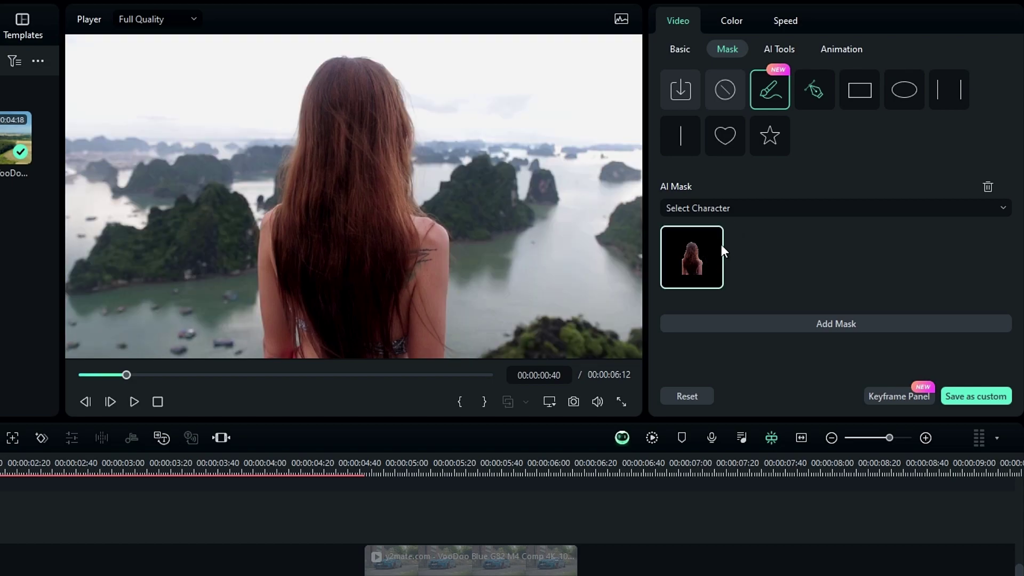
click(706, 252)
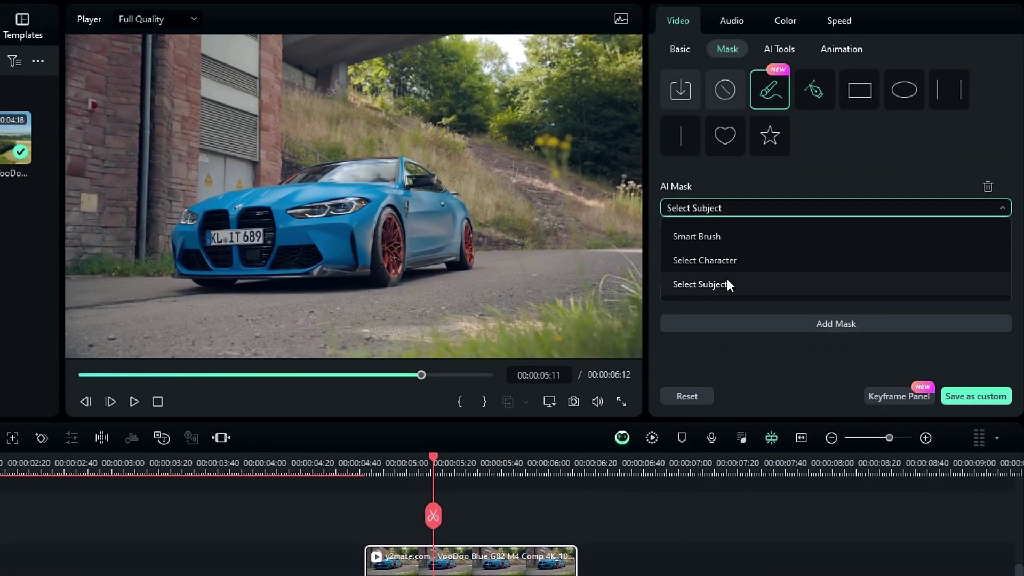
click(728, 281)
click(702, 258)
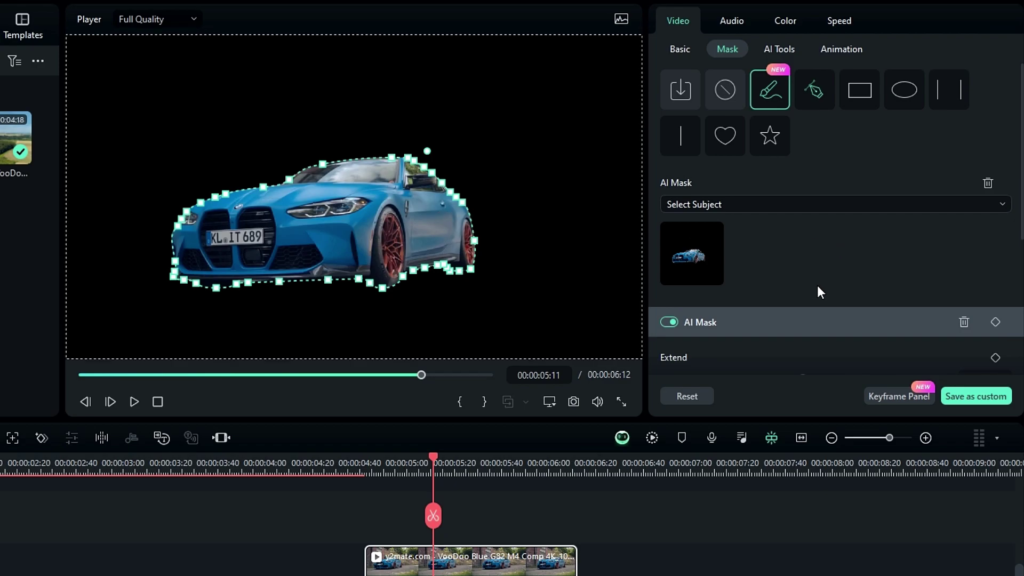
scroll(819, 305, down, 5)
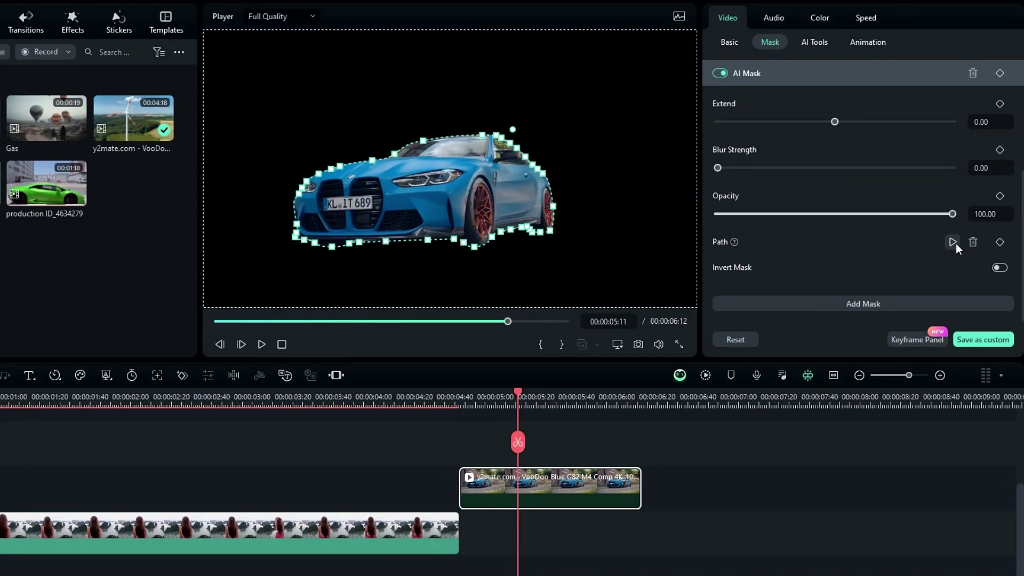
Start motion tracking on the masked car and move the playhead along the drifting-car clip.
click(954, 242)
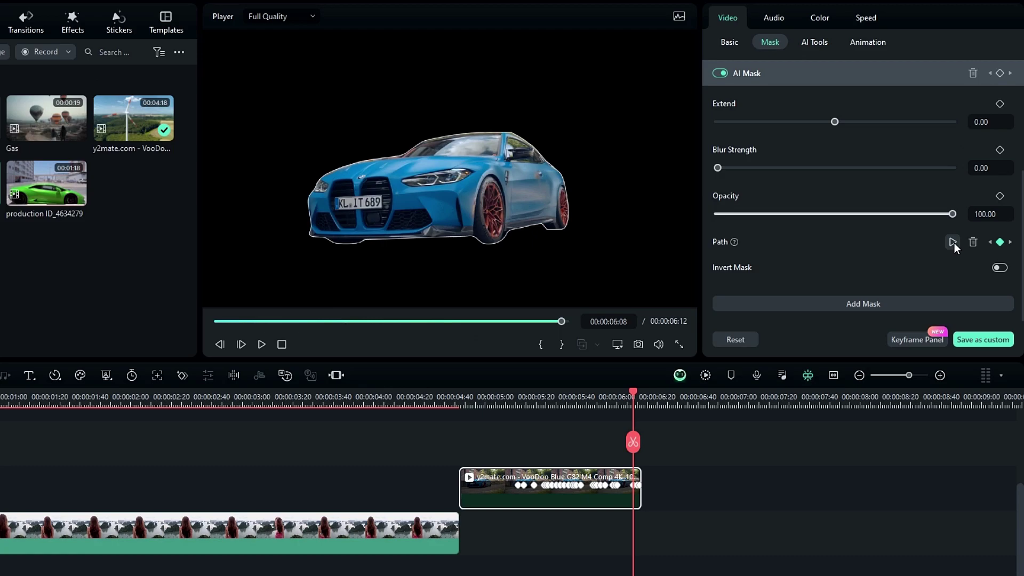
drag(539, 398, 574, 412)
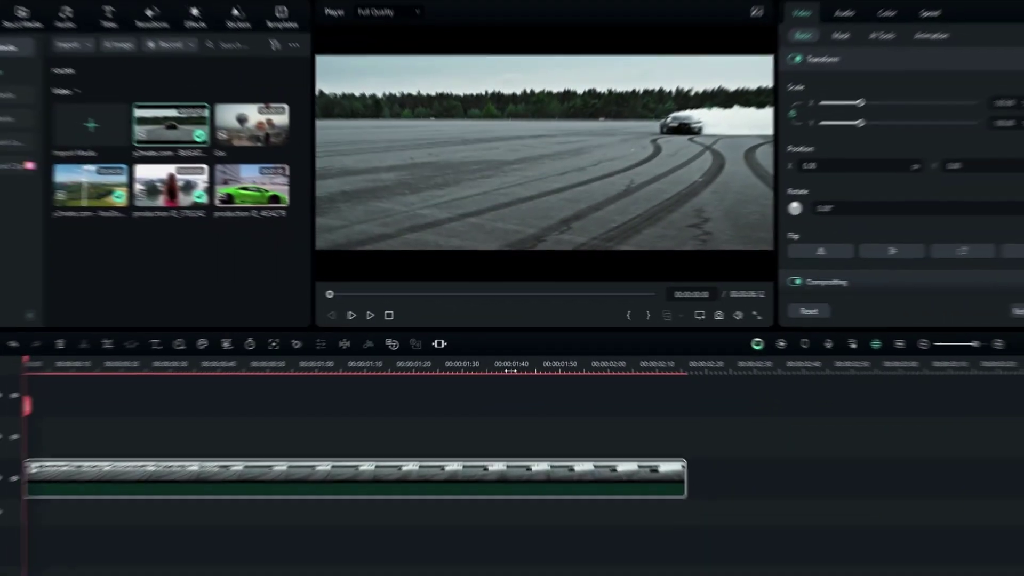
Create a custom speed ramp on the drift clip, pulling its curve points down to about 0.5x–0.71x.
key(space)
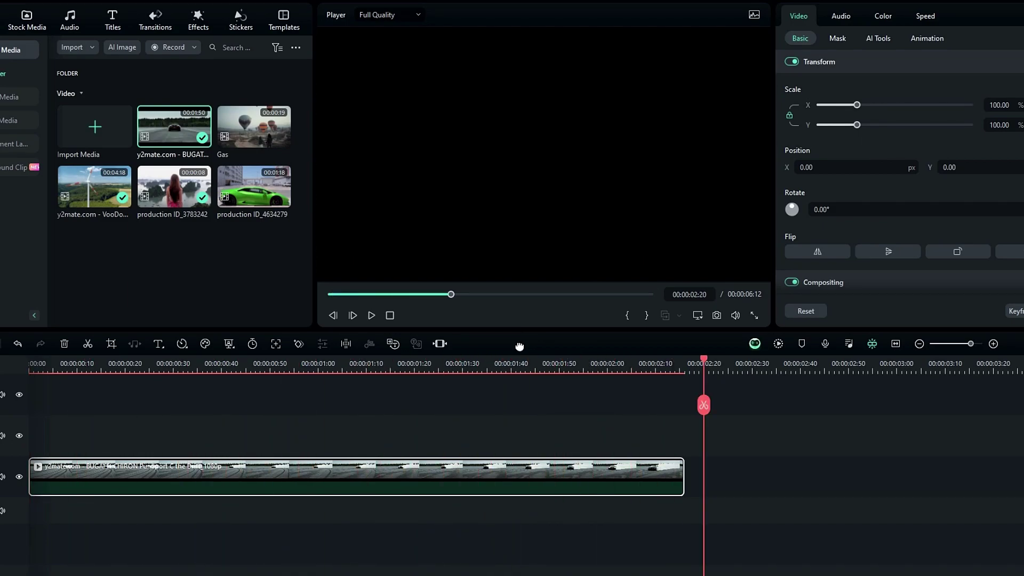
drag(249, 365, 400, 360)
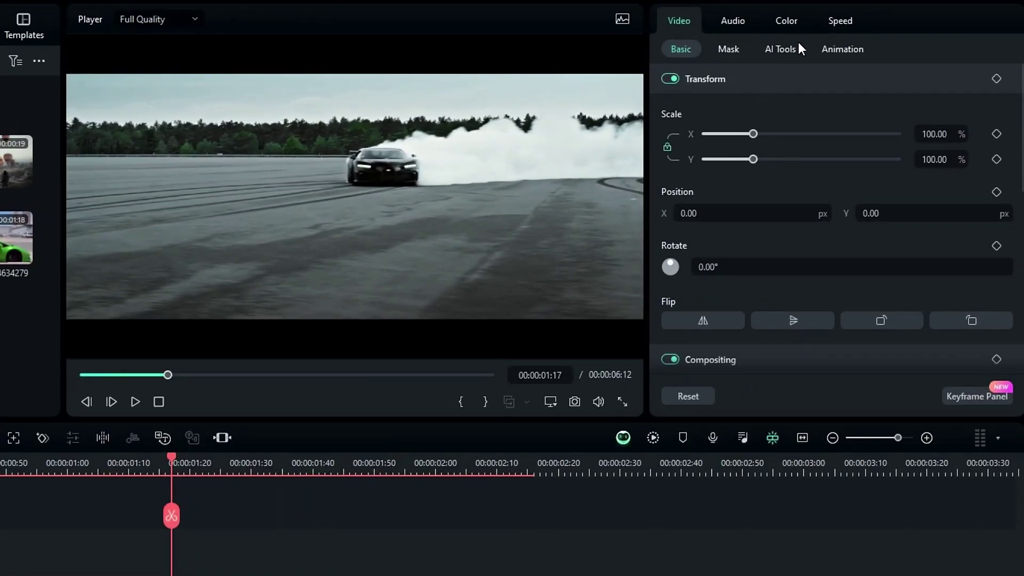
click(834, 20)
click(791, 54)
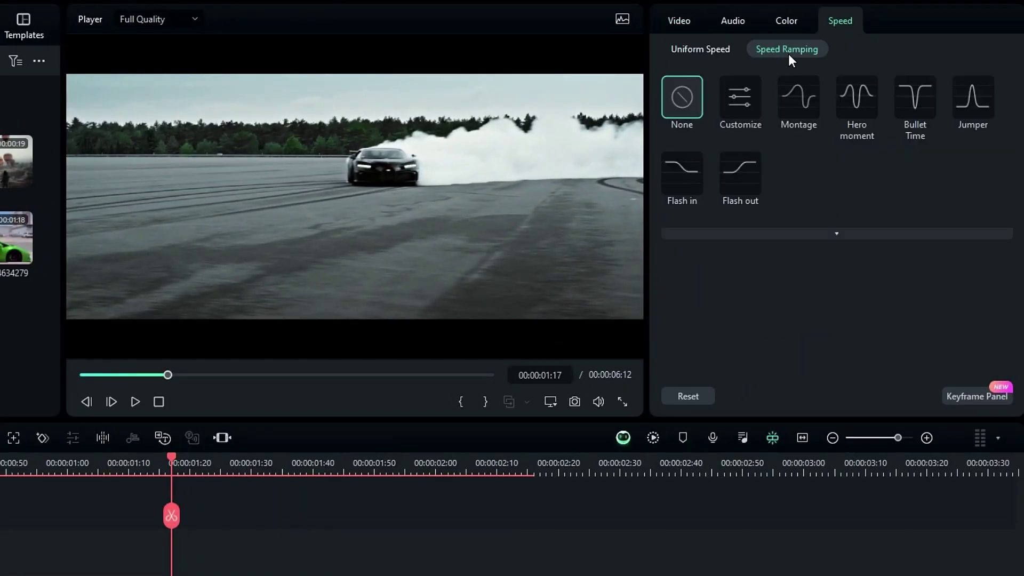
click(747, 95)
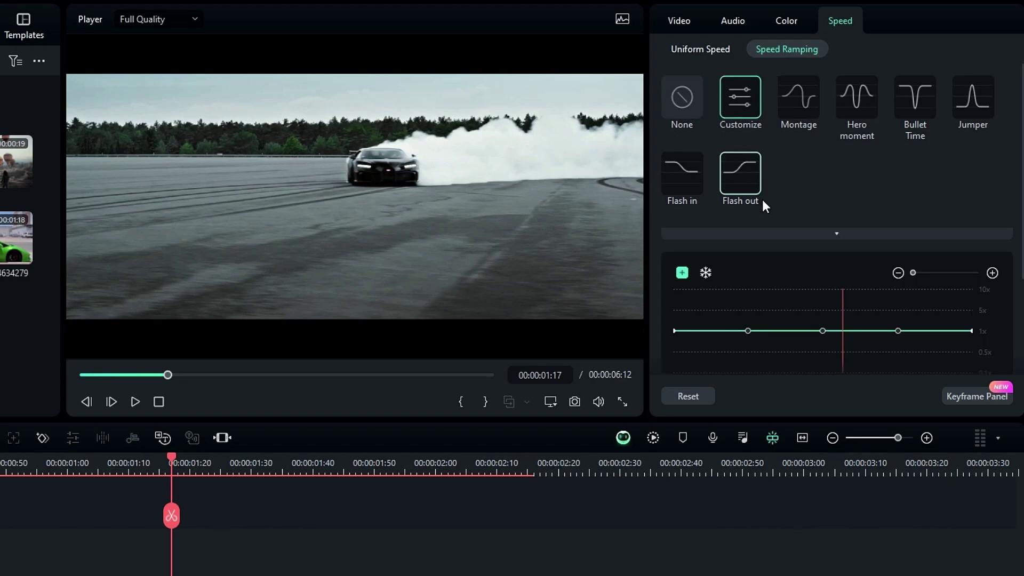
scroll(763, 199, down, 3)
drag(750, 190, 760, 216)
drag(823, 194, 823, 228)
drag(898, 194, 902, 215)
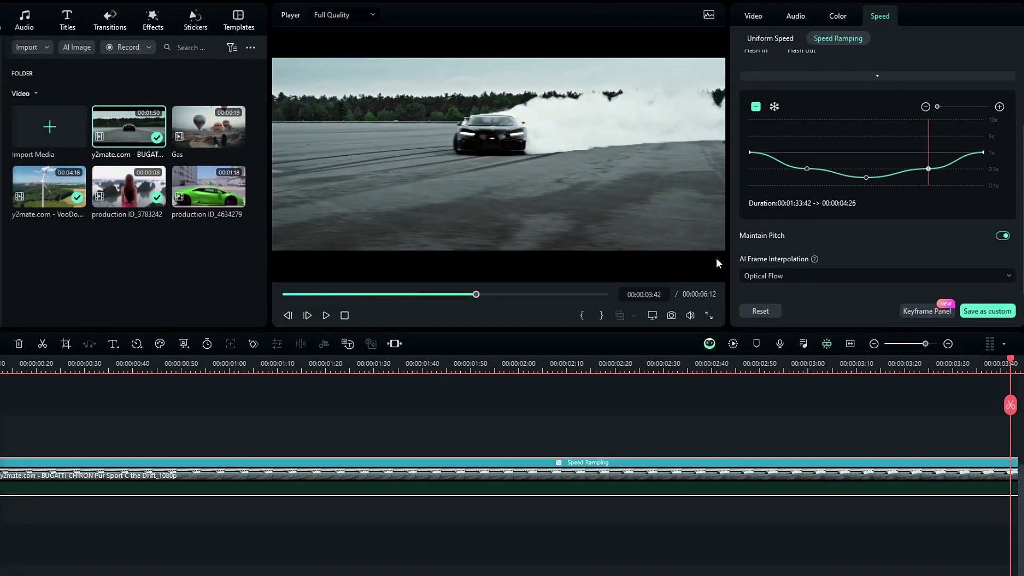
Play the speed-ramped clip from near the start to check the slowed 00:00:04:26 result.
drag(594, 371, 73, 373)
click(56, 363)
key(space)
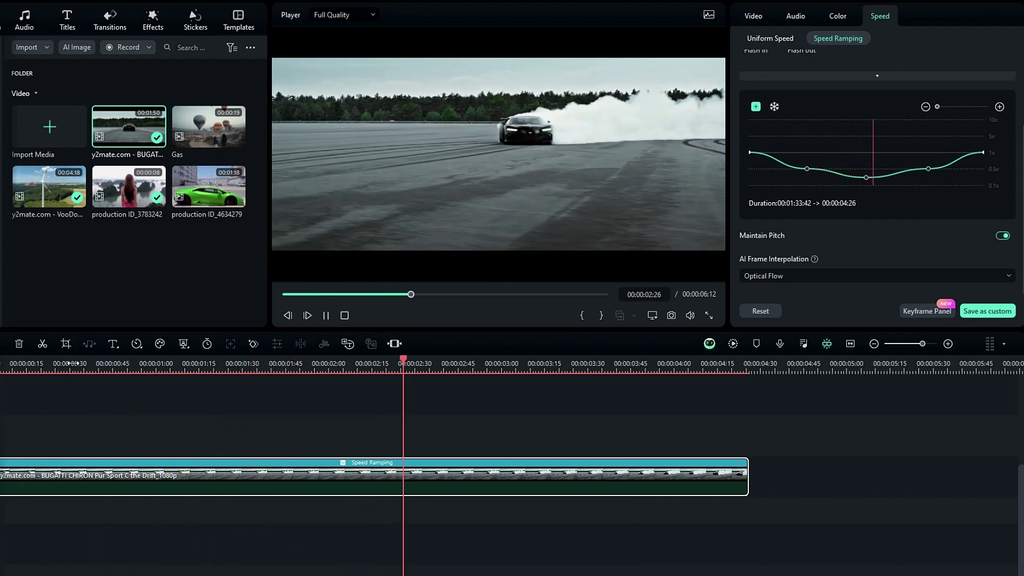
key(space)
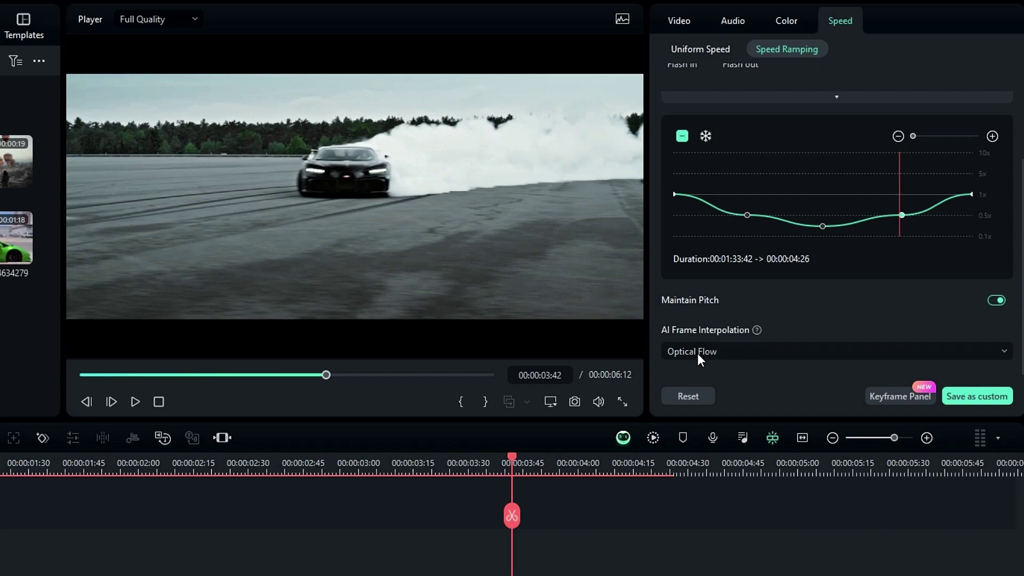
Keep Optical Flow frame interpolation, render a preview, and return the playhead to the start.
click(736, 353)
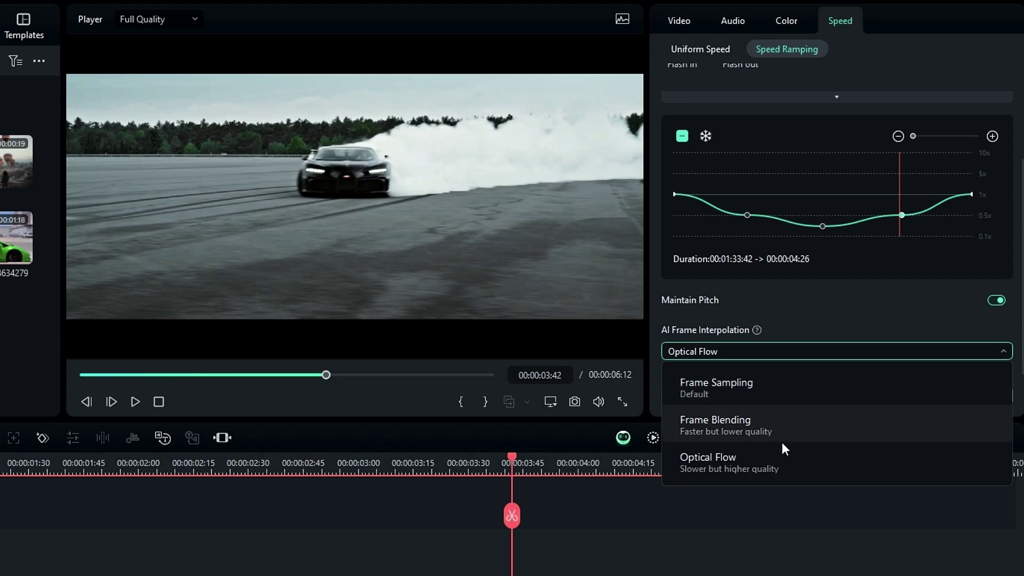
click(725, 465)
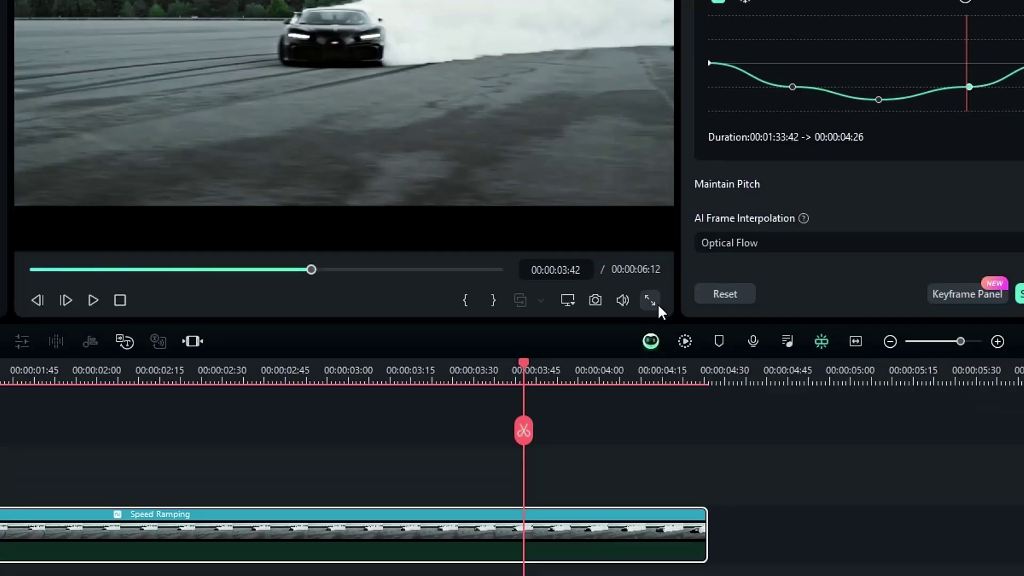
click(690, 347)
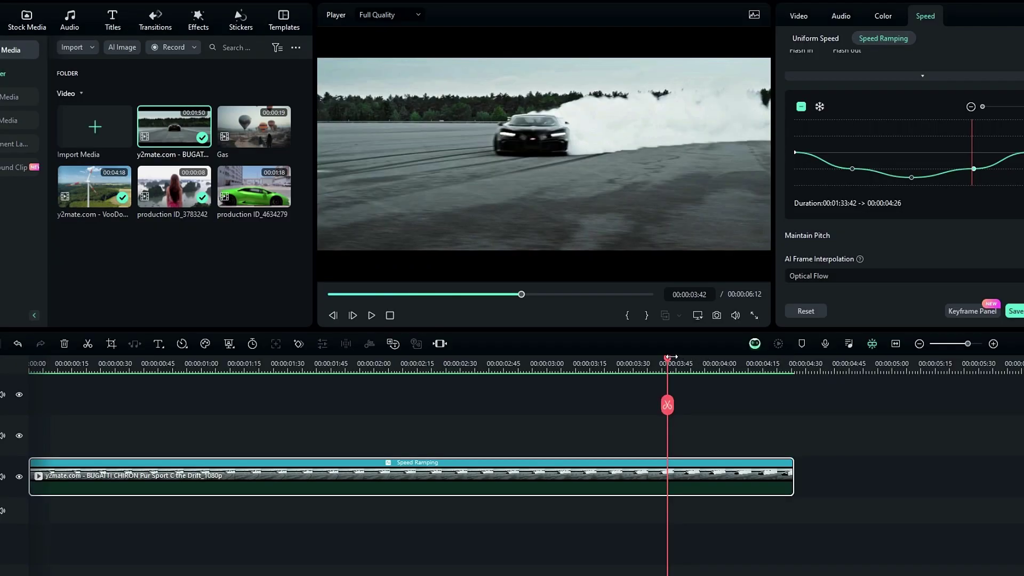
click(667, 363)
drag(667, 363, 30, 373)
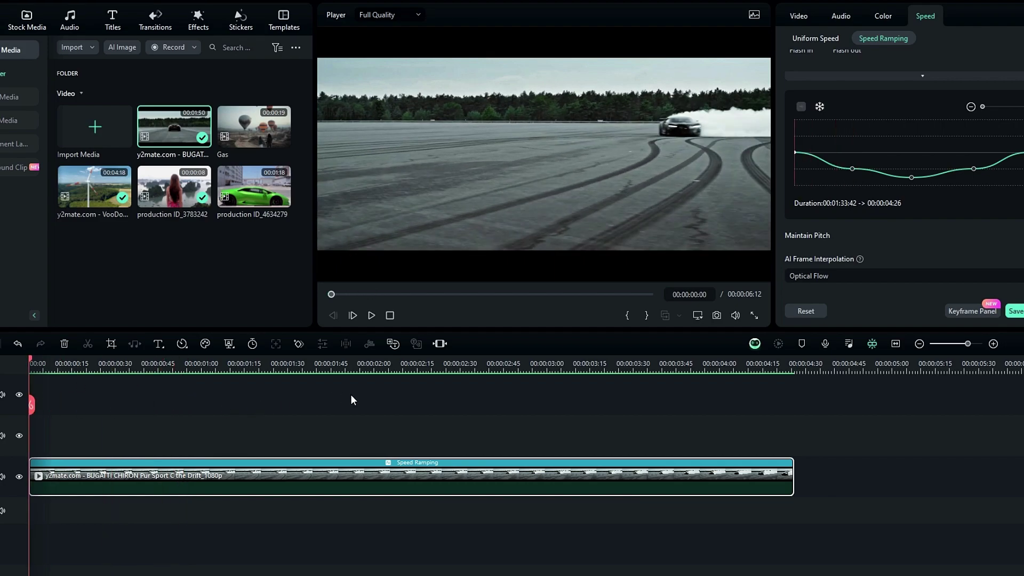
Play the slowed drift clip, then restart playback from the timeline start to replay it.
key(space)
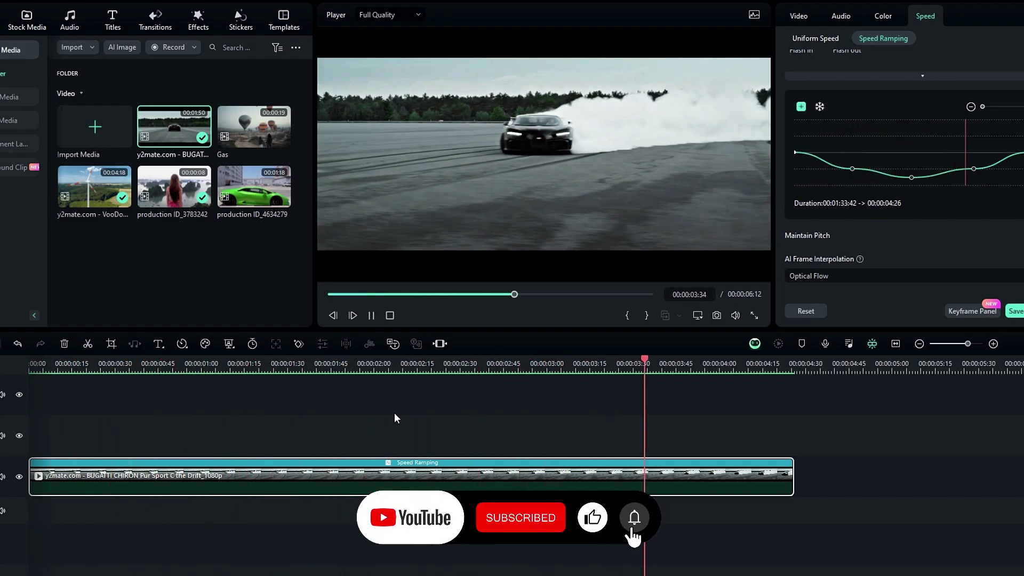
click(16, 364)
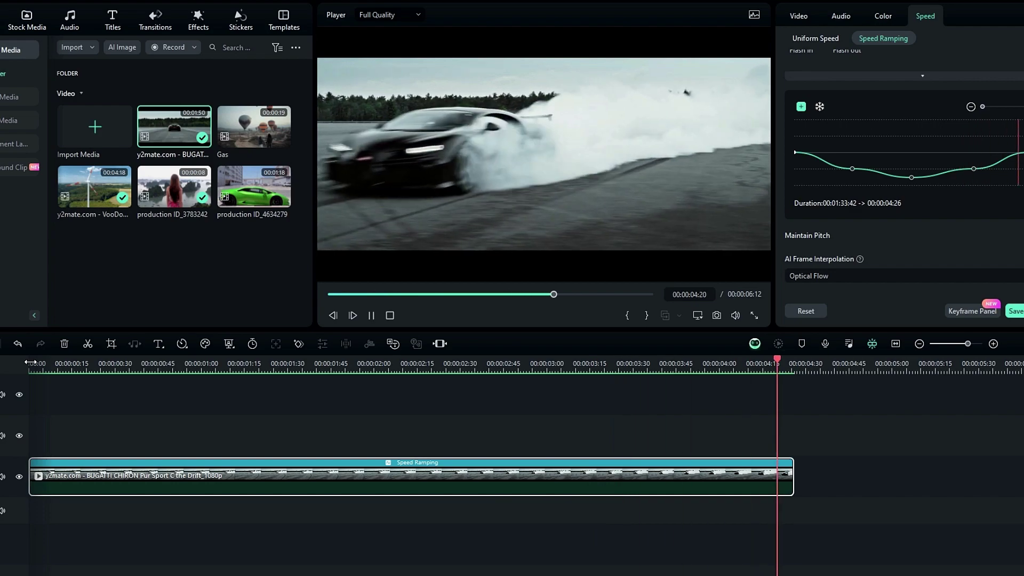
click(30, 363)
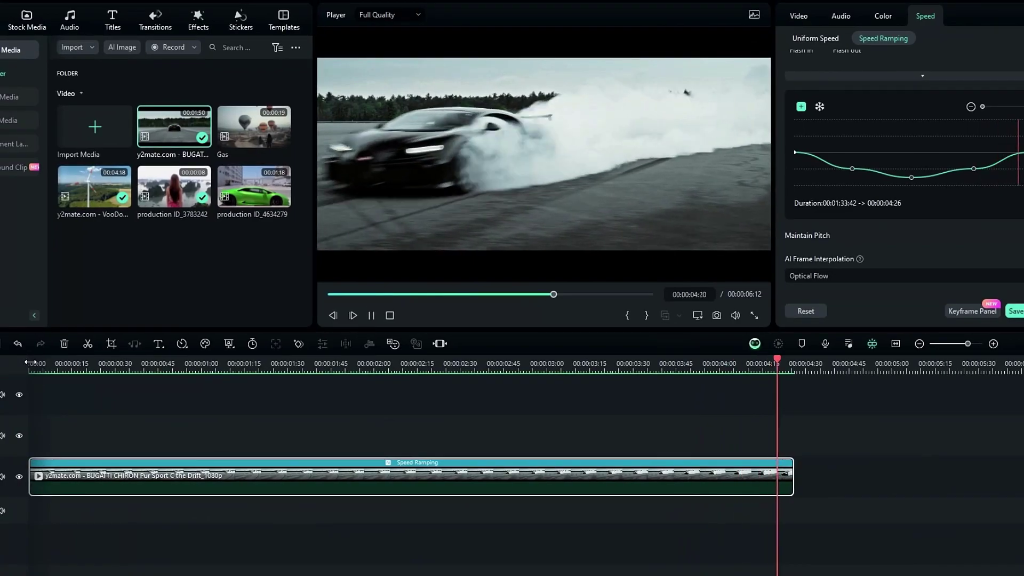
click(30, 363)
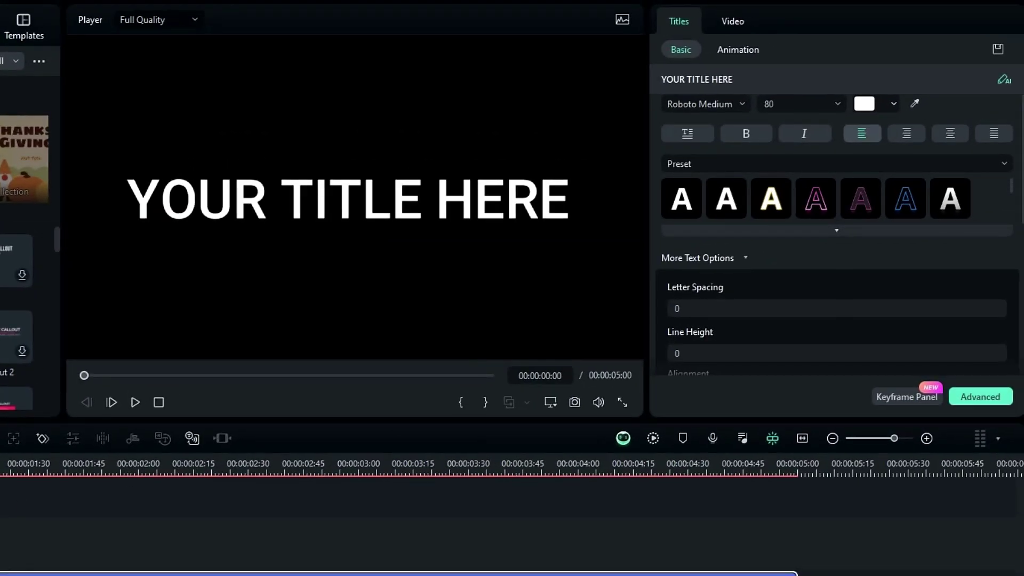
Replace the Default Title's placeholder text with 'CREATIVE'.
click(841, 130)
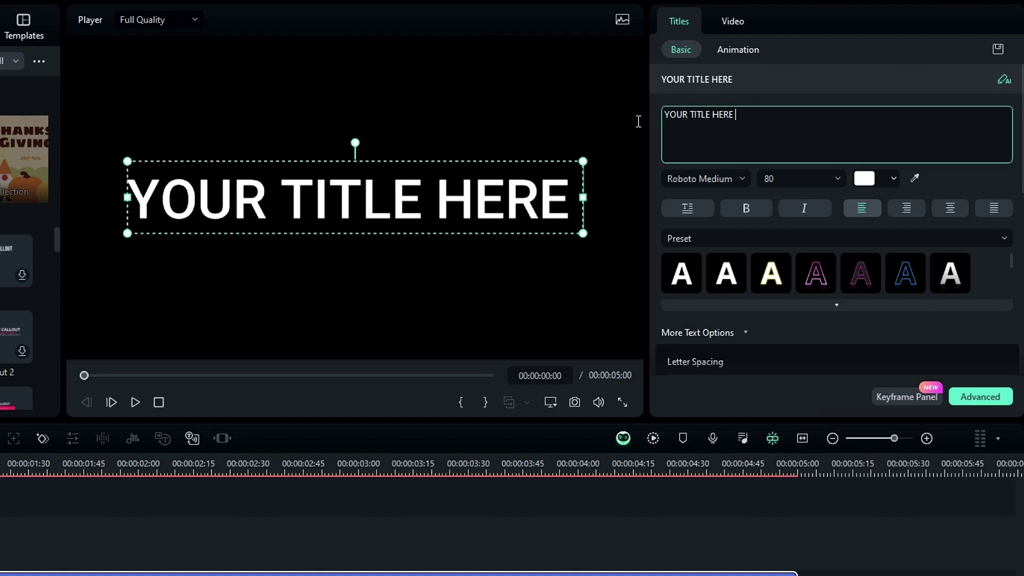
key(ctrl+a)
text(CREATIVE)
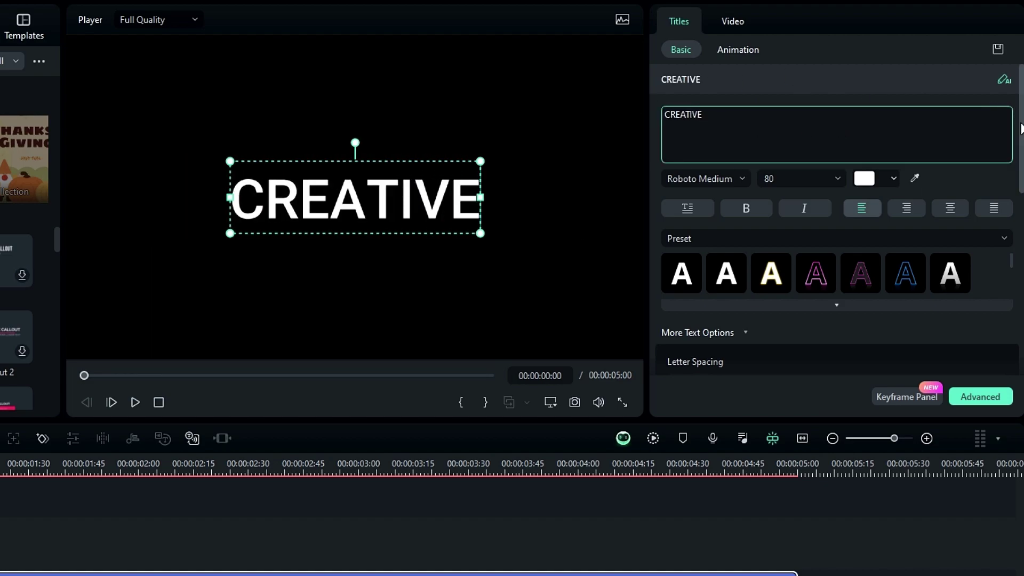
scroll(1022, 128, down, 10)
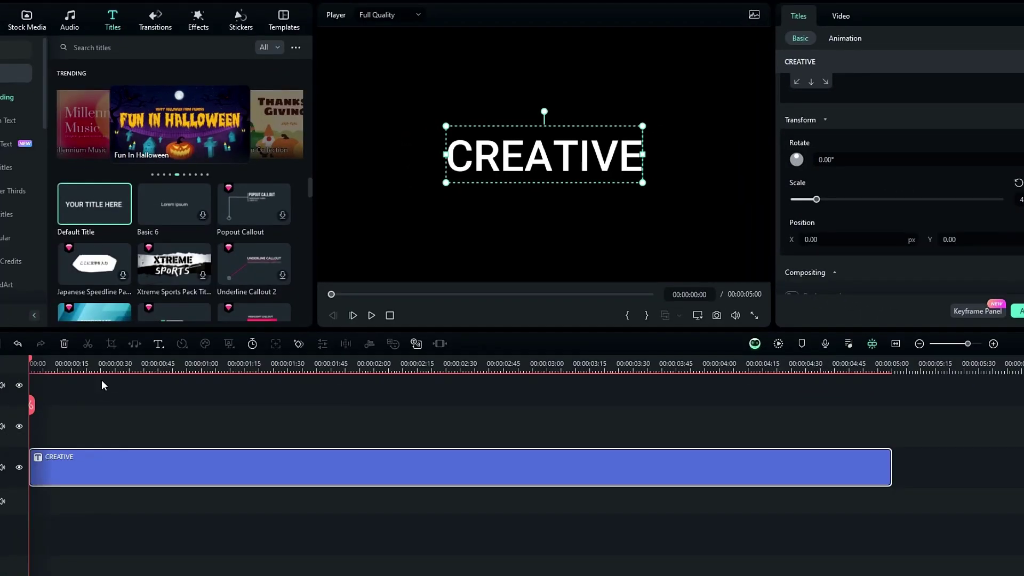
Add Rotate keyframes to the title: 0° at 00:00:00:50 and 720° at 00:00:03:30.
drag(122, 367, 174, 376)
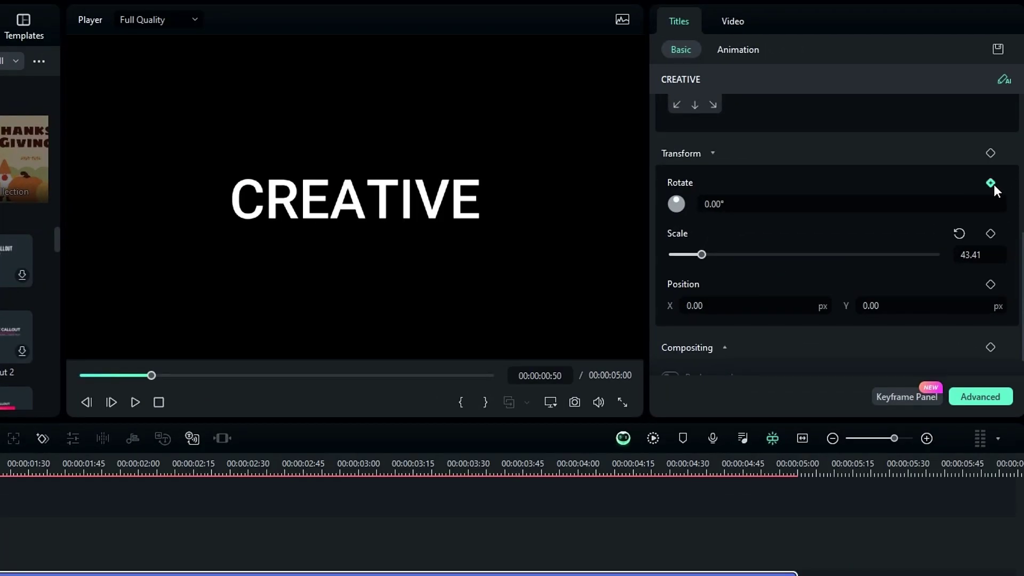
click(992, 183)
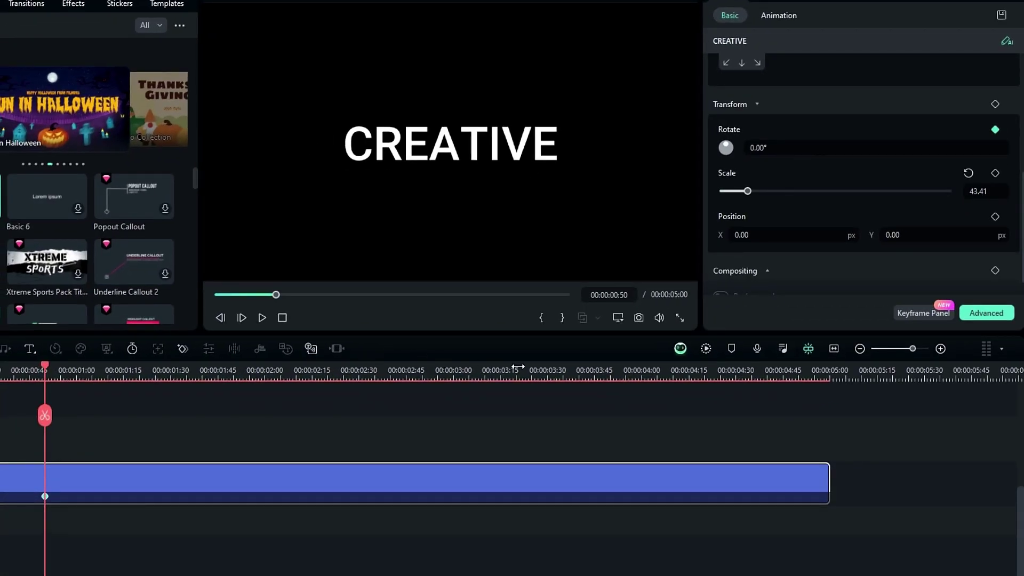
drag(517, 367, 548, 368)
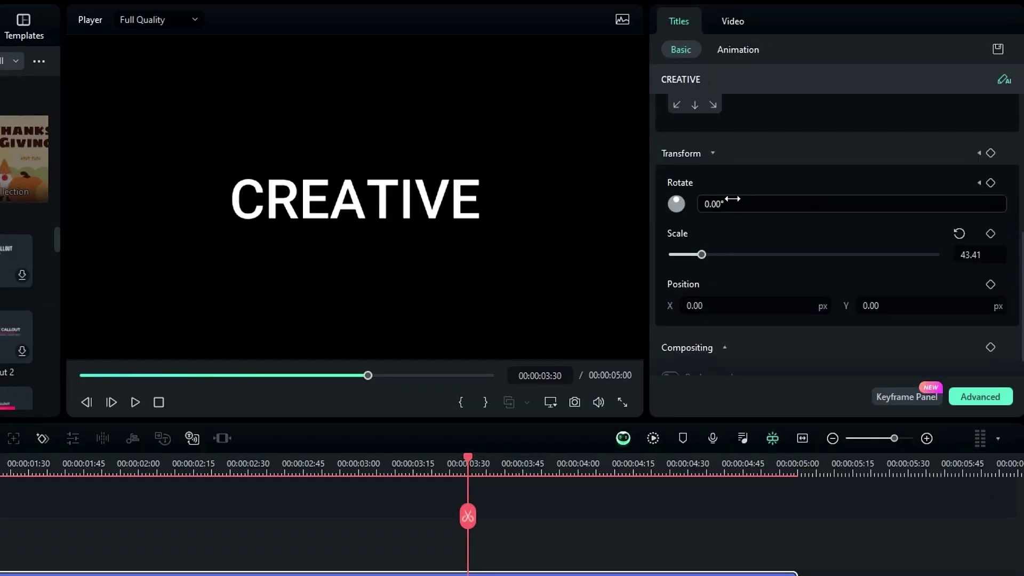
click(733, 199)
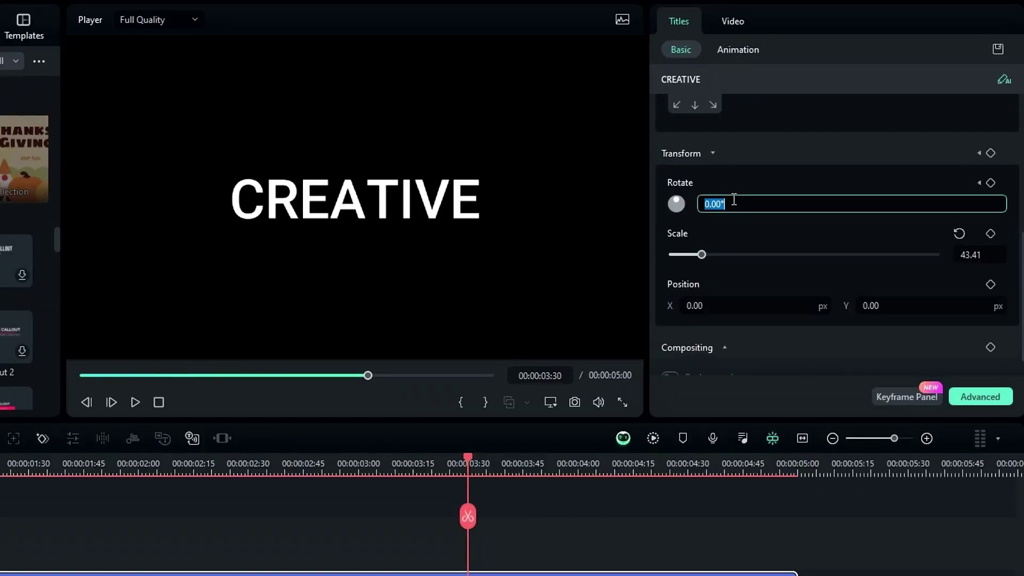
key(Return)
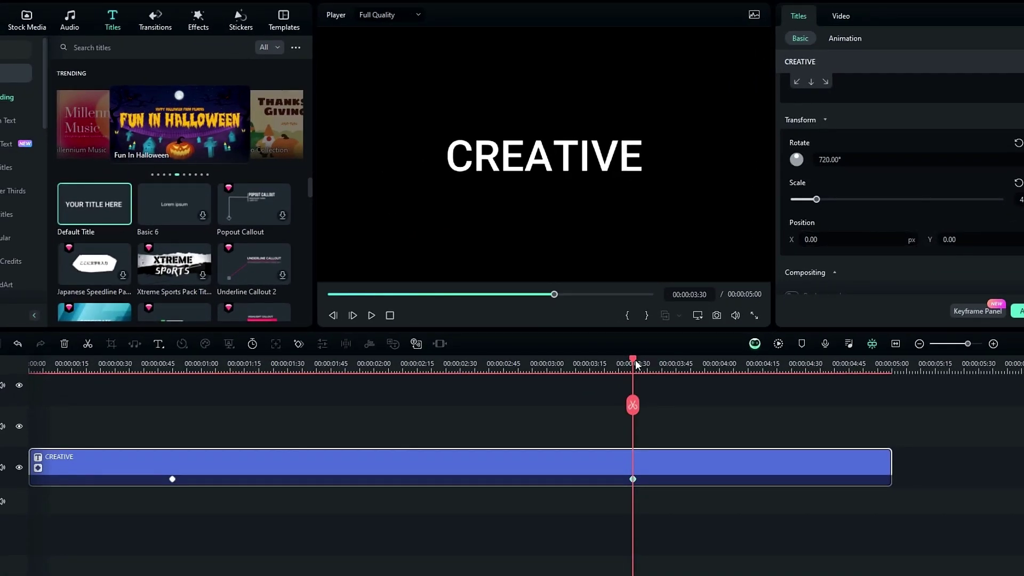
Play the title from the start to preview the spin, then scrub back to 00:00:02:11.
drag(634, 365, 31, 364)
key(space)
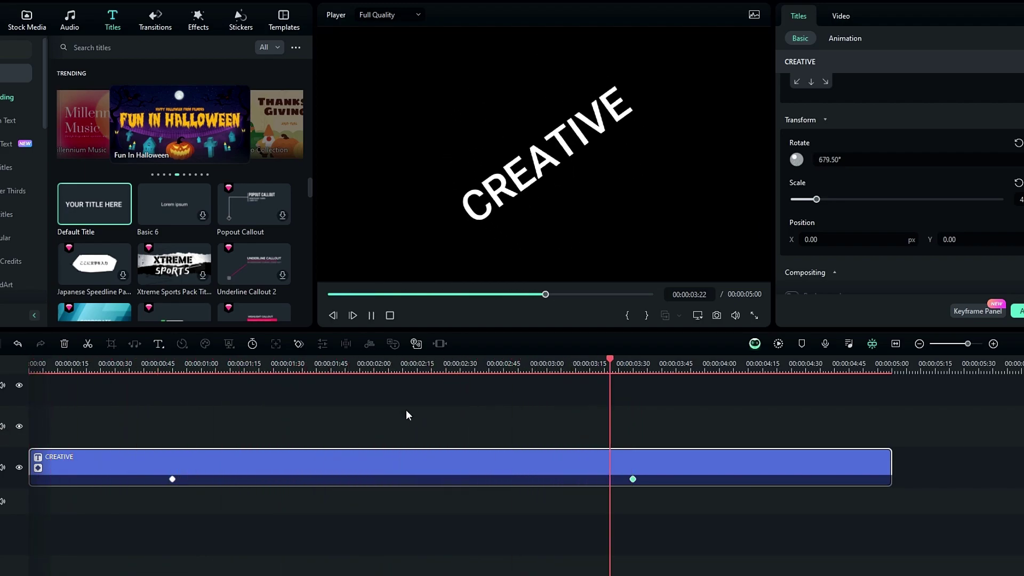
key(space)
mouse_move(416, 365)
mouse_down()
mouse_move(469, 365)
mouse_move(406, 365)
mouse_up()
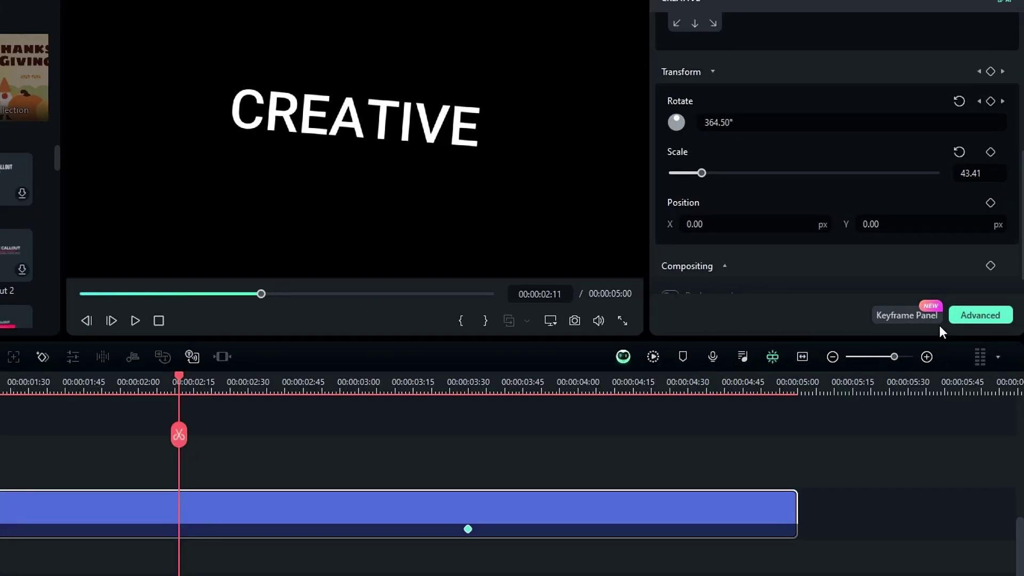
Bring up the title's keyframe graph with enough room to work, previewing the rotation.
click(902, 318)
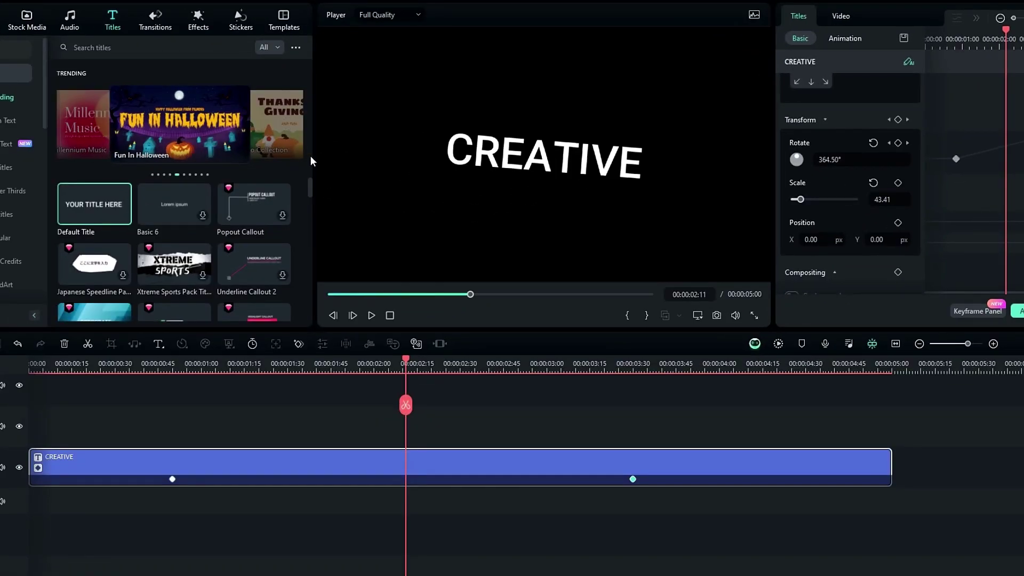
drag(311, 156, 298, 155)
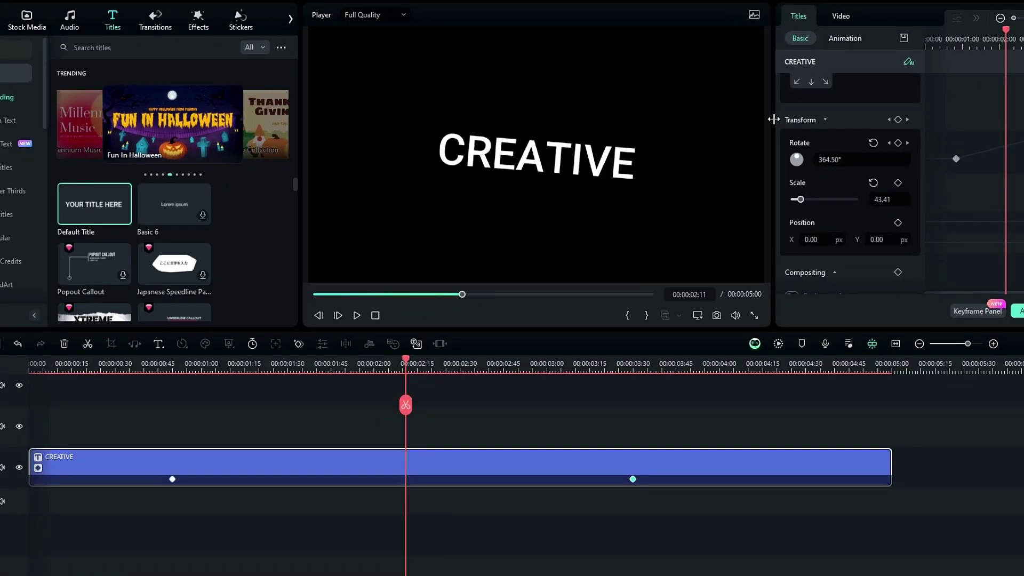
drag(773, 119, 647, 125)
drag(301, 127, 316, 127)
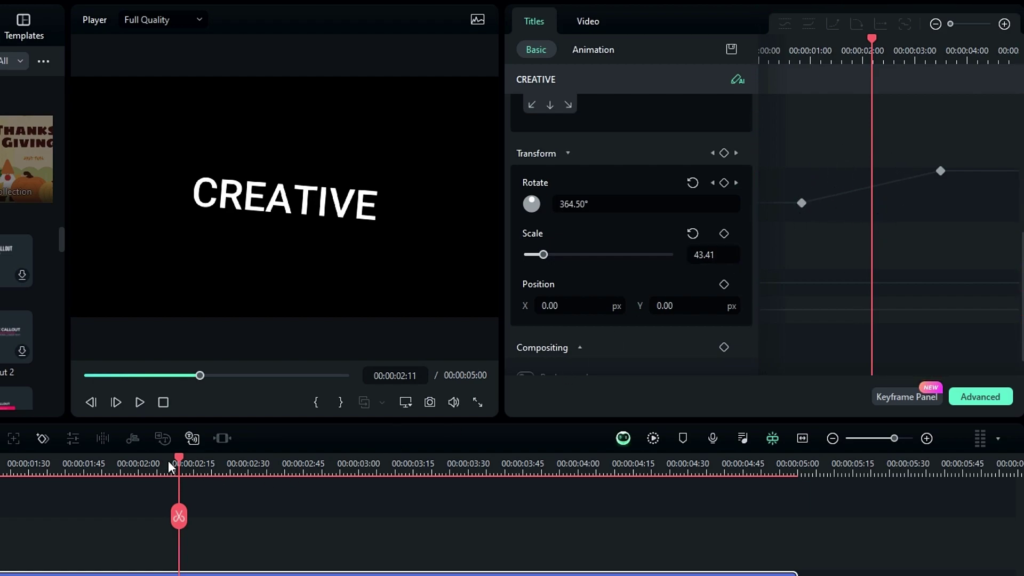
drag(170, 467, 72, 470)
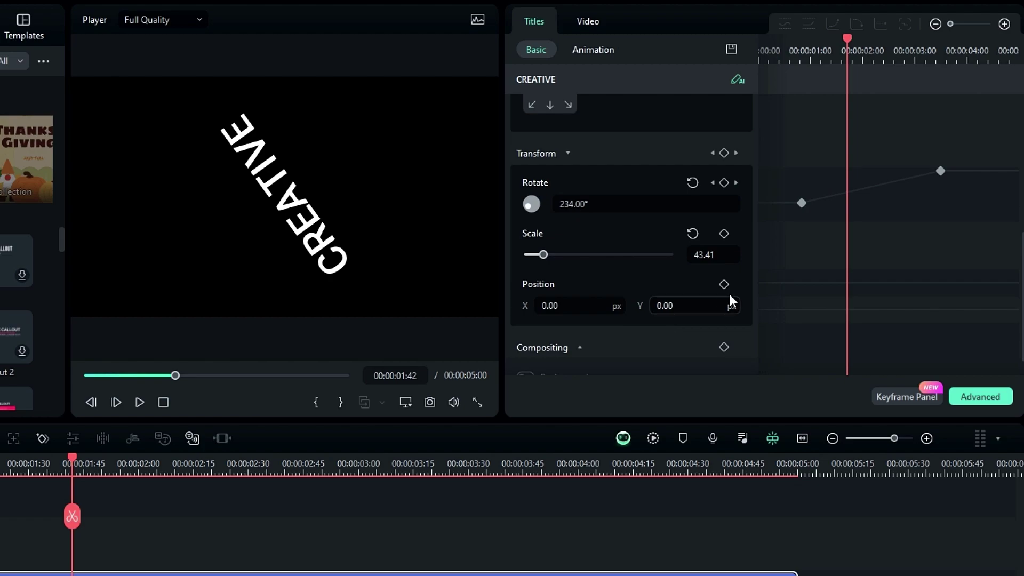
Apply Ease In/Out to both Rotate keyframes, shape the bezier handles, and check playback.
drag(956, 155, 783, 245)
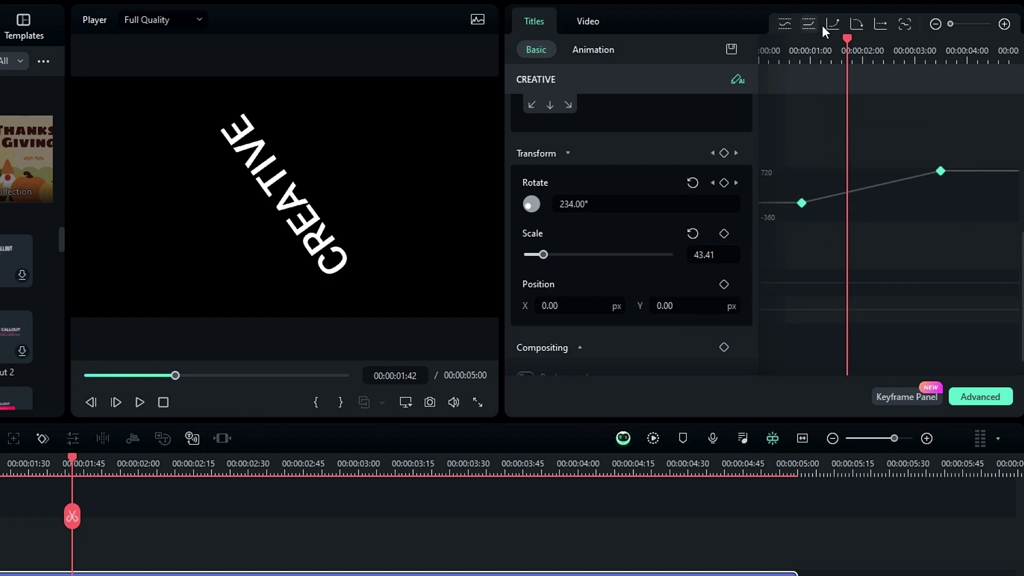
click(785, 24)
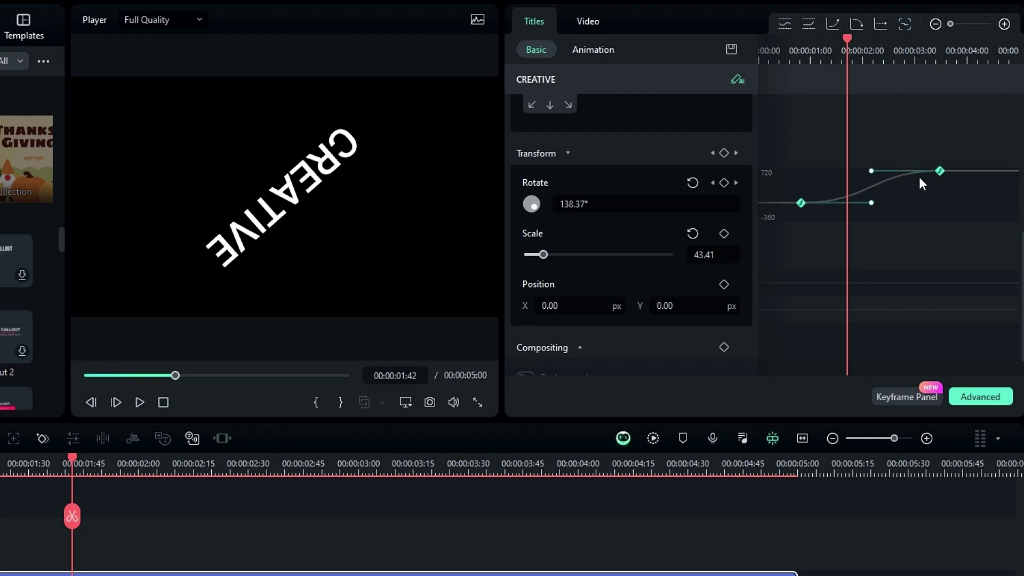
mouse_move(875, 207)
mouse_down()
mouse_move(876, 222)
mouse_move(876, 192)
mouse_move(868, 213)
mouse_up()
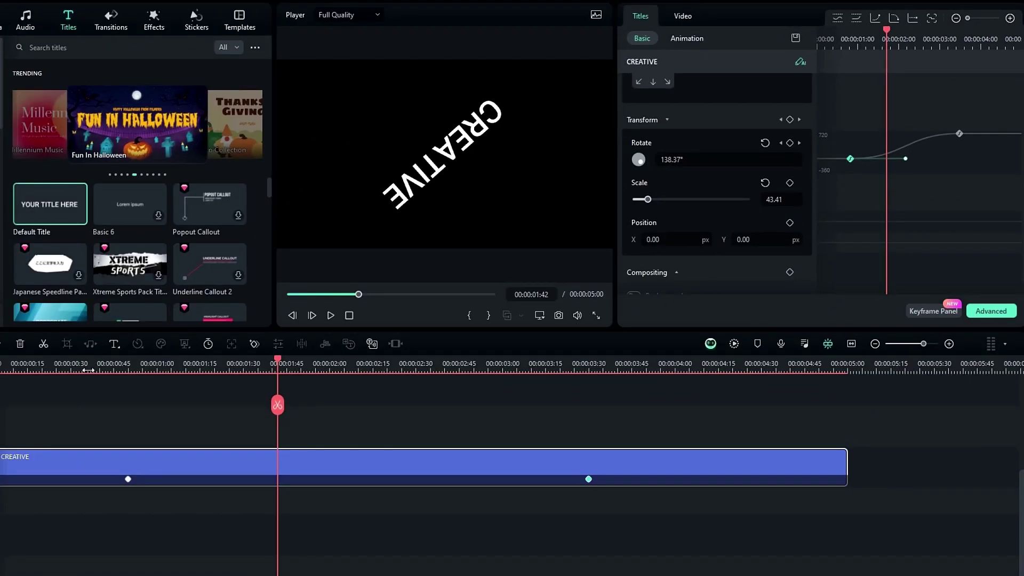
click(91, 370)
key(space)
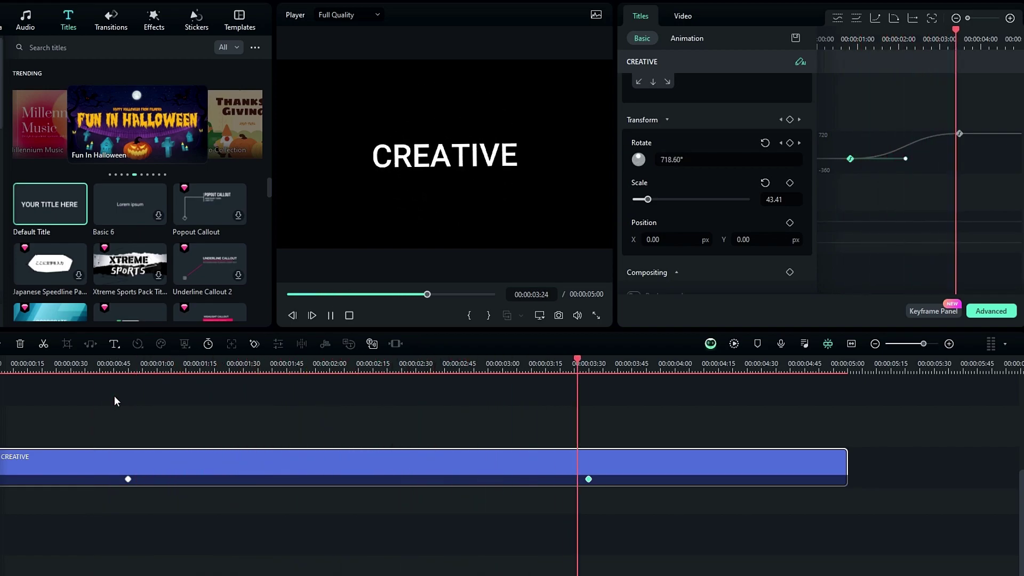
key(space)
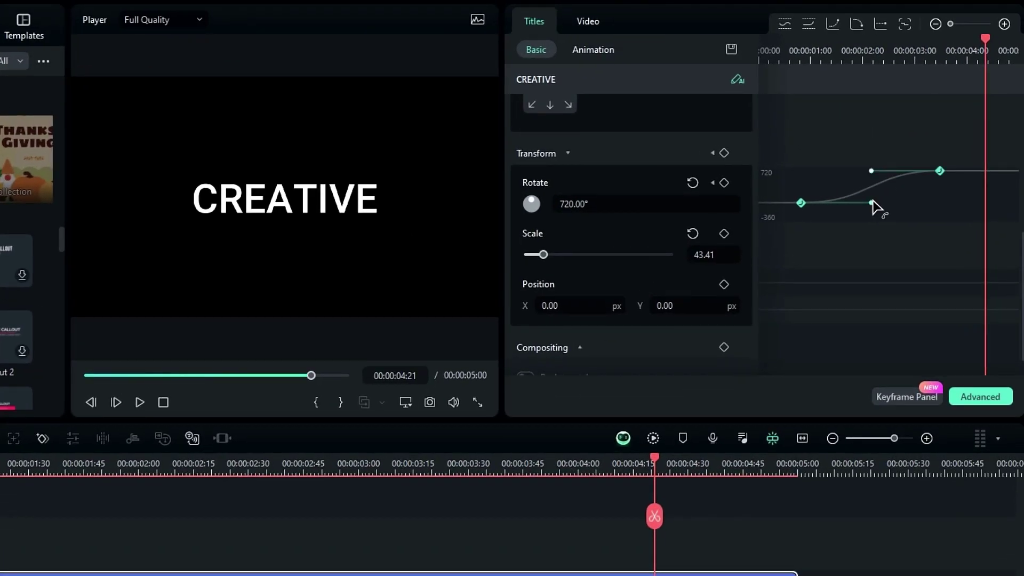
drag(907, 160, 907, 152)
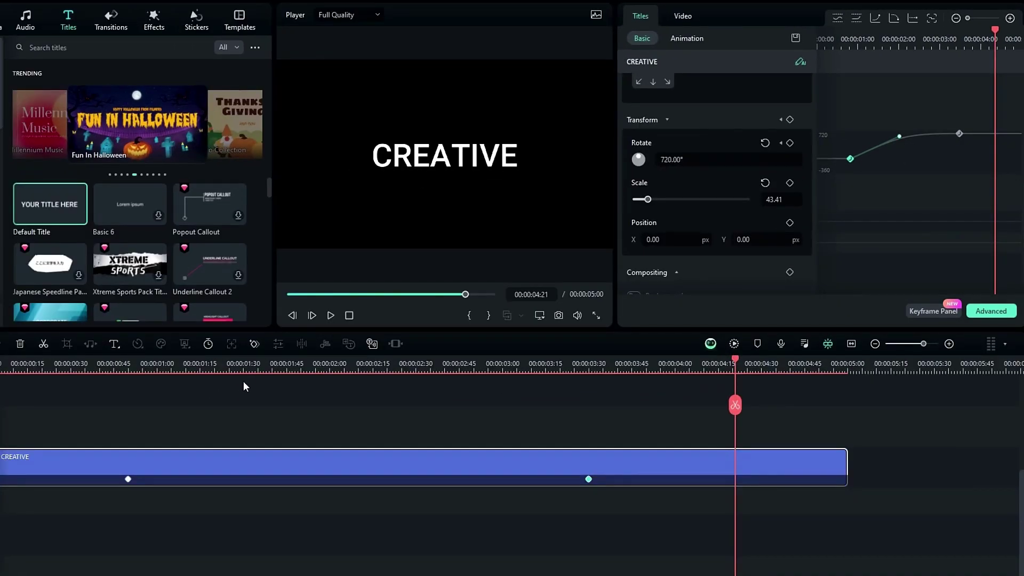
Replay the eased title spin, then scrub through the Halloween Text Filmora 12 timeline.
click(108, 368)
key(space)
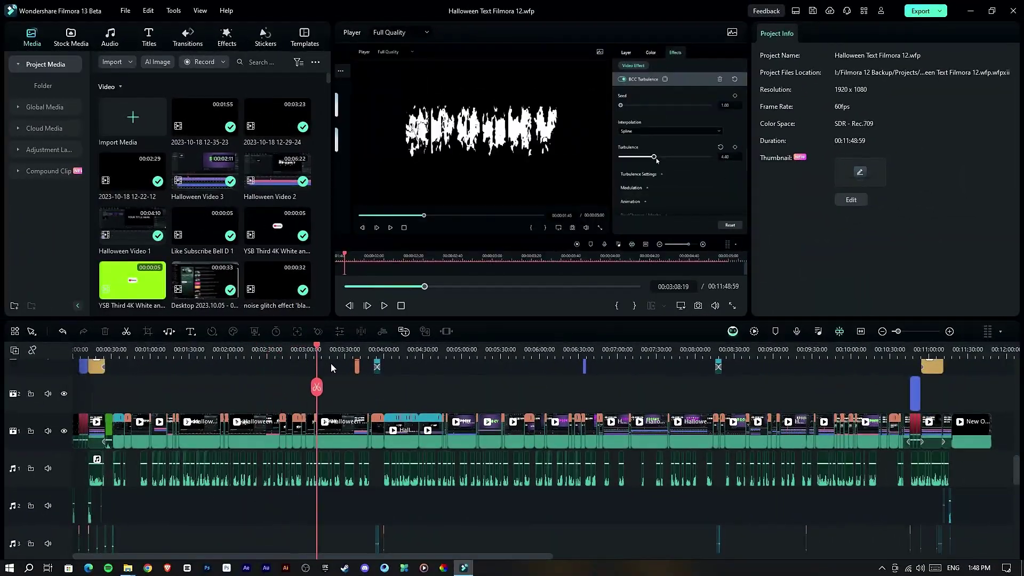
drag(331, 364, 539, 382)
Zoom the Halloween timeline out to bring all its clips into view.
scroll(540, 382, up, 2)
scroll(754, 446, up, 2)
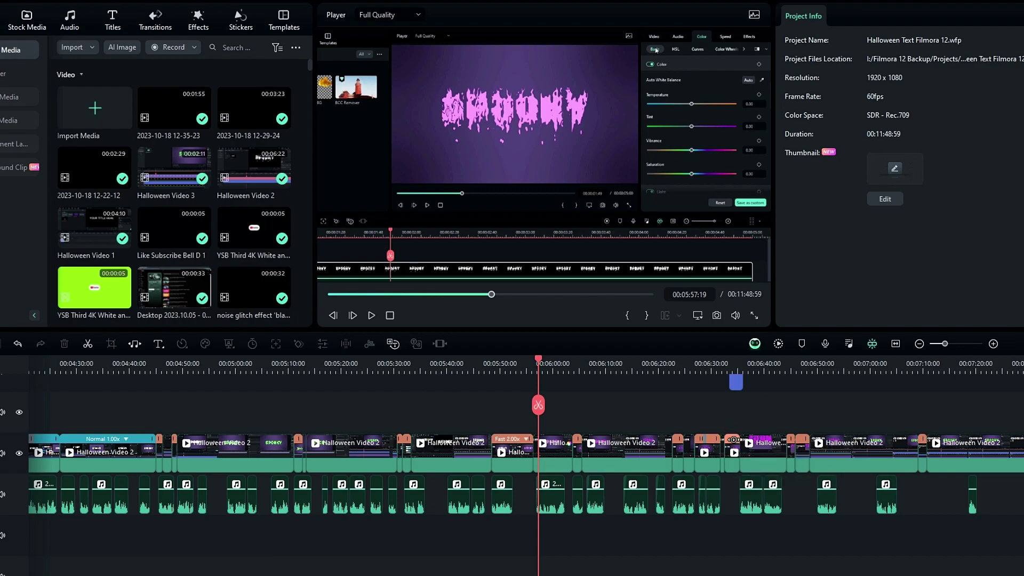
scroll(772, 366, down, 6)
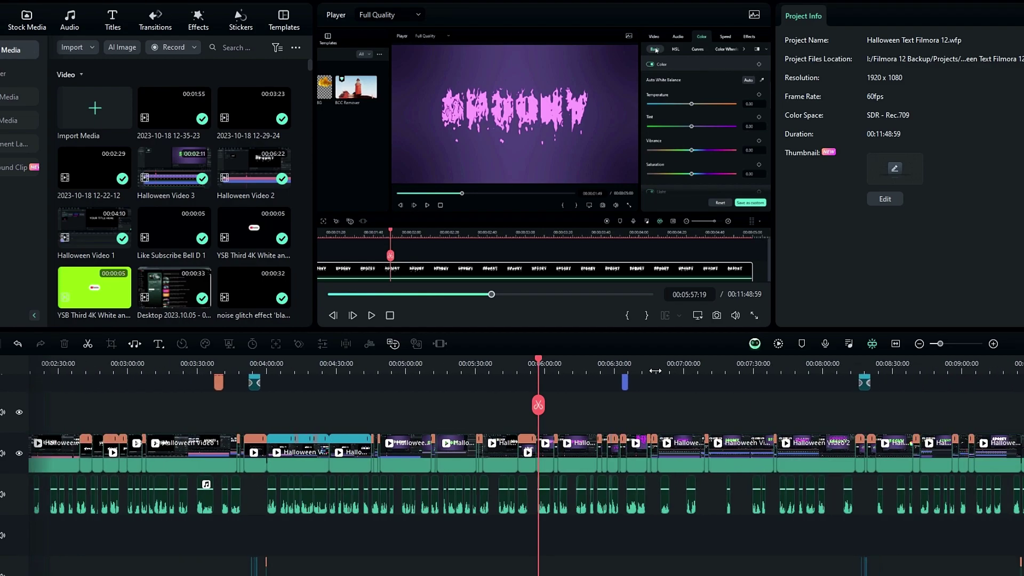
scroll(582, 371, down, 2)
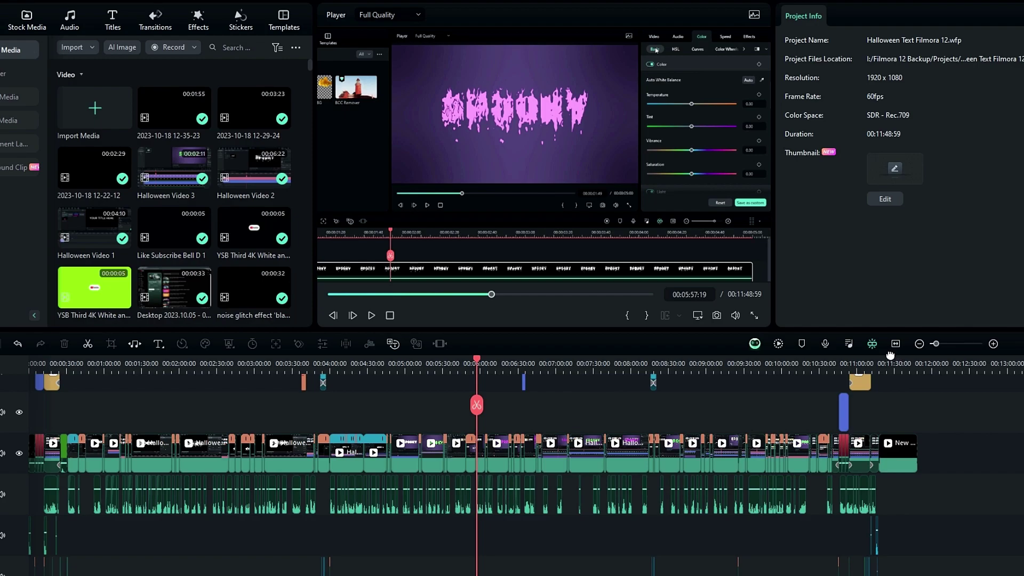
scroll(890, 356, up, 1)
Group all main-track clips with Alt+G into a compound clip named 'Main Clip'.
drag(640, 434, 77, 469)
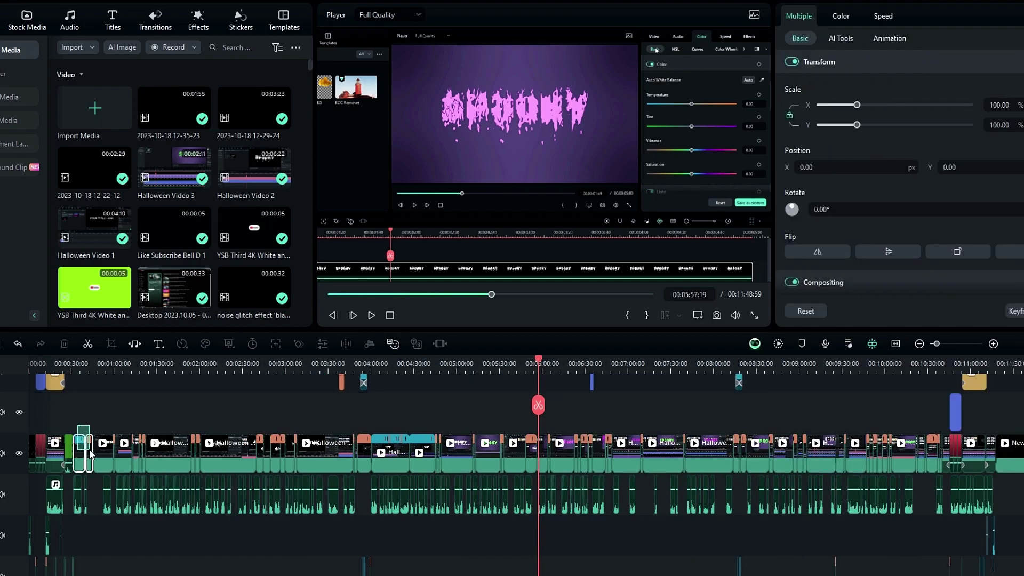
drag(948, 452, 947, 451)
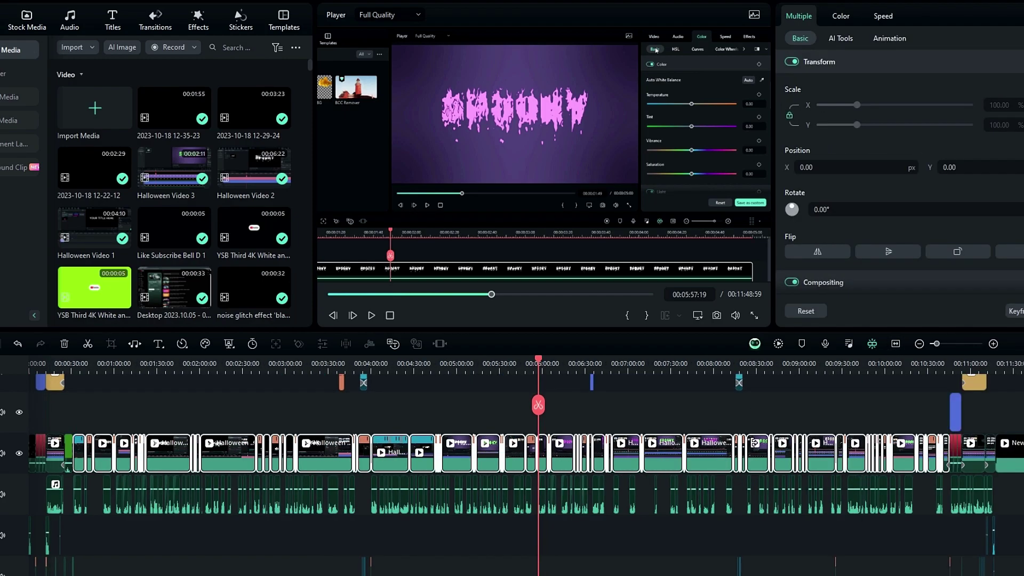
right_click(481, 453)
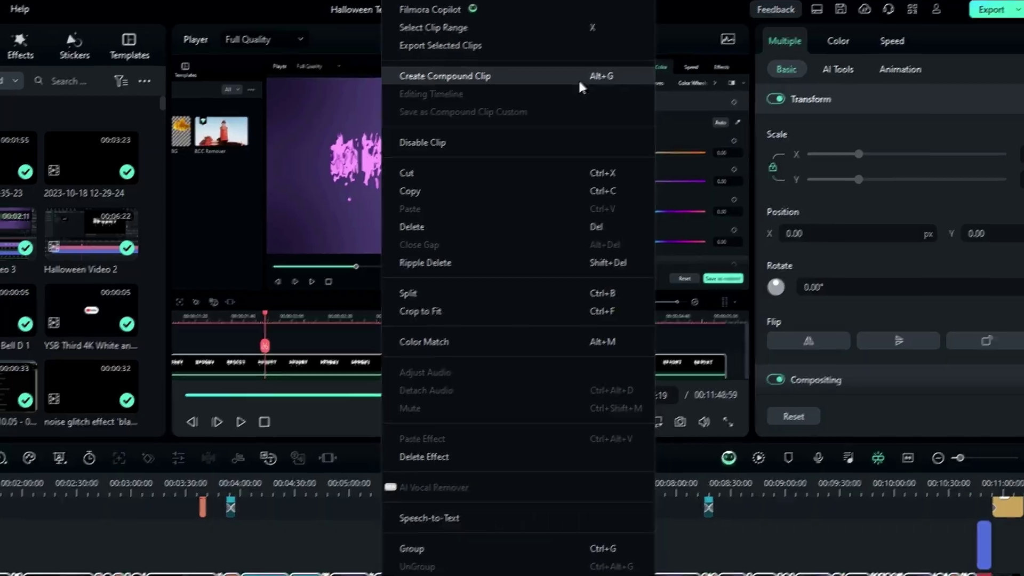
key(alt+g)
text(Main)
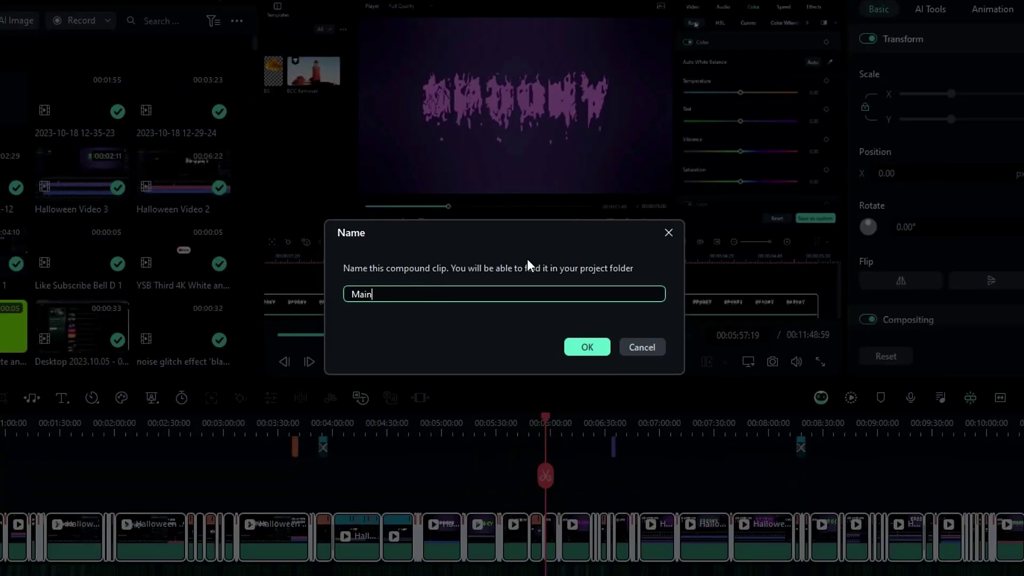
text( Clip)
click(582, 347)
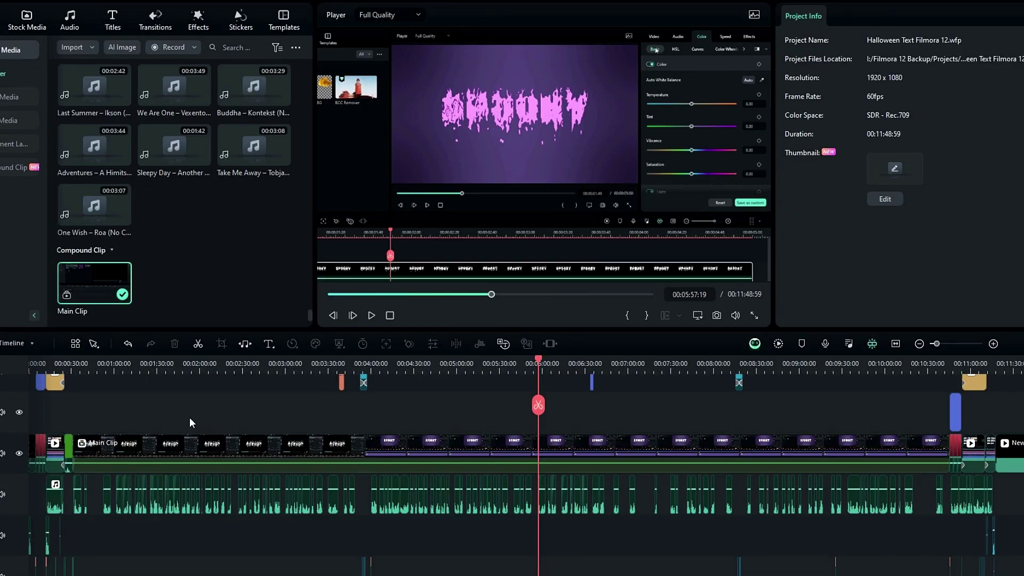
drag(97, 370, 516, 382)
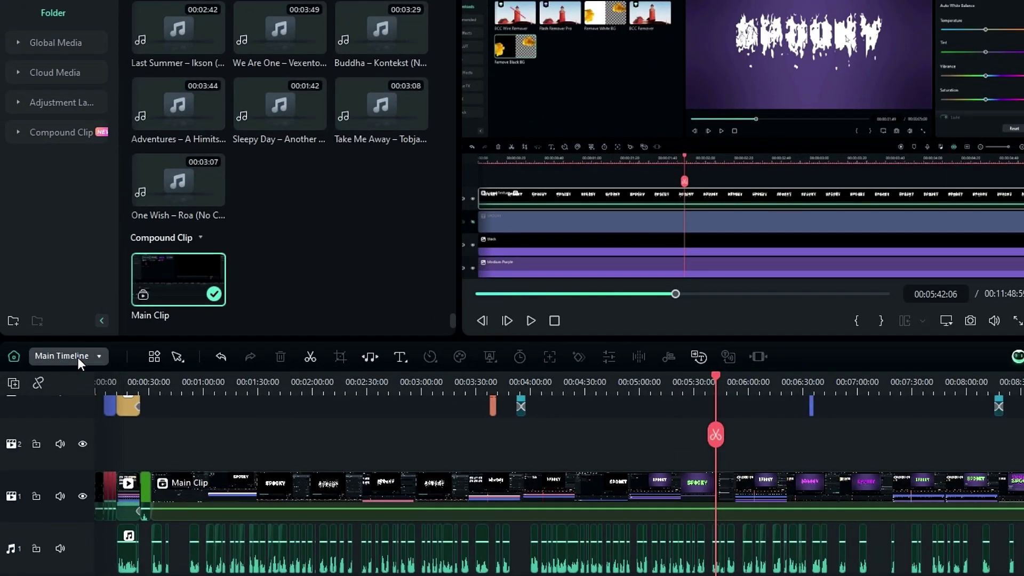
click(78, 357)
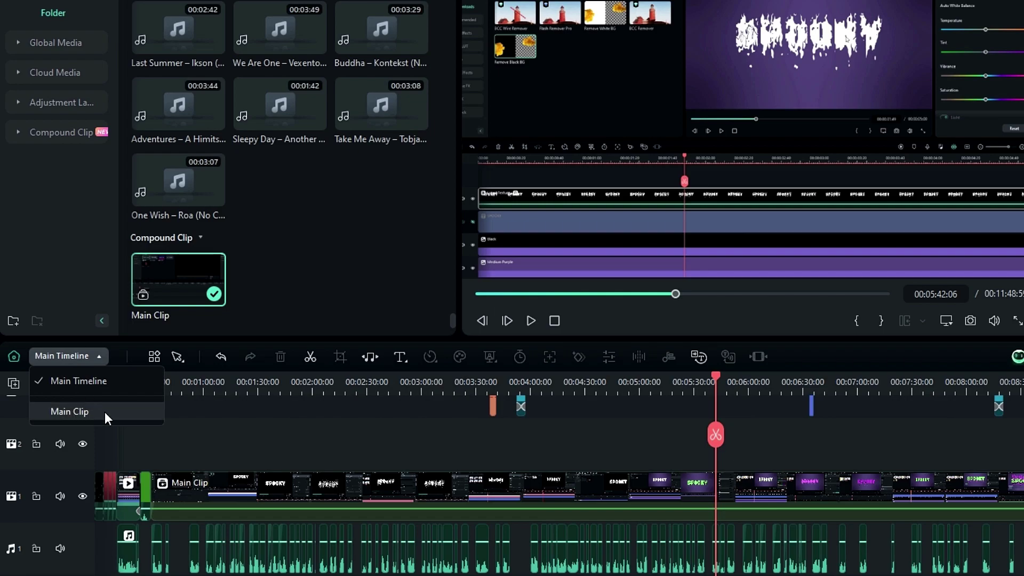
click(85, 364)
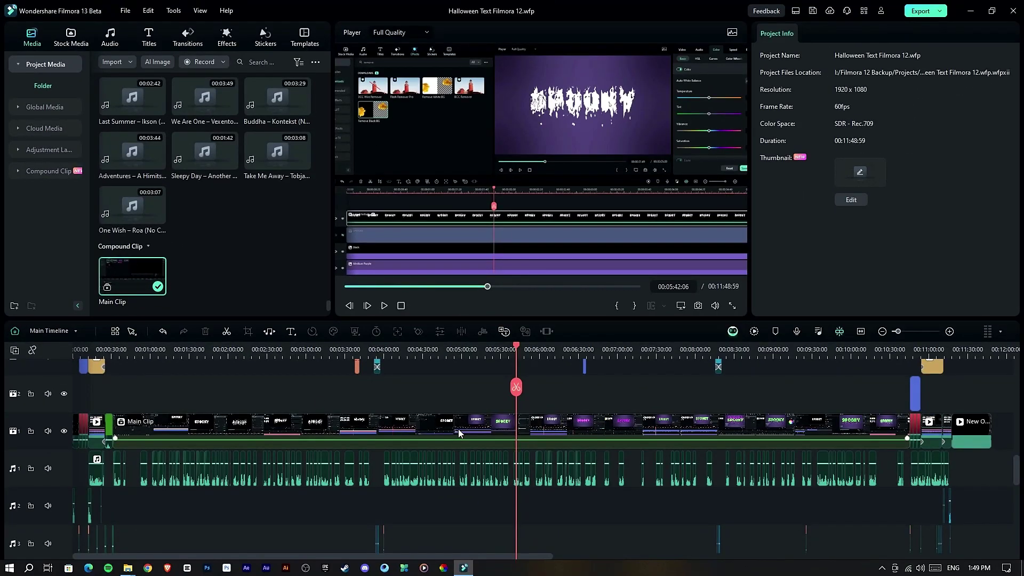
double_click(459, 430)
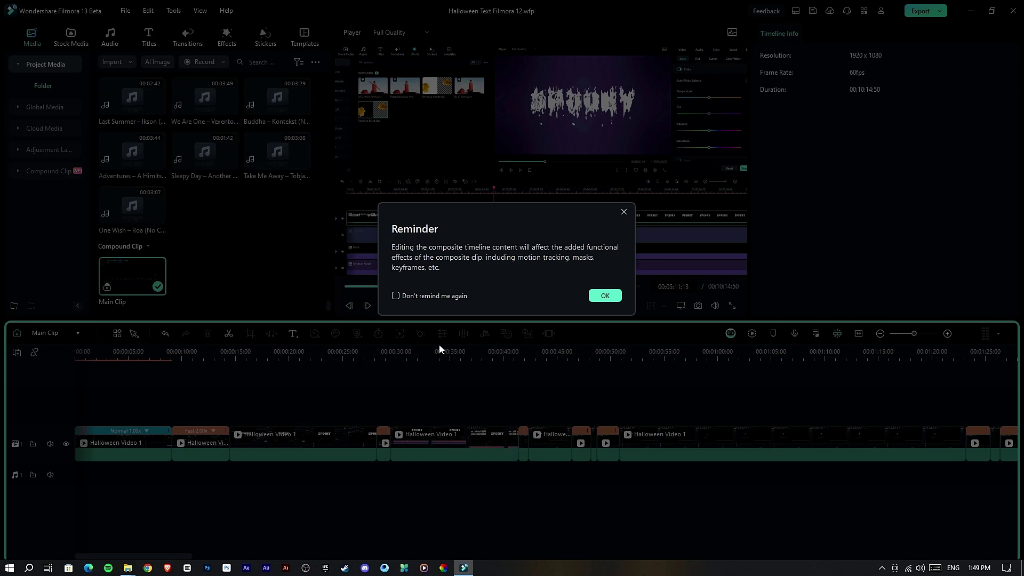
click(594, 295)
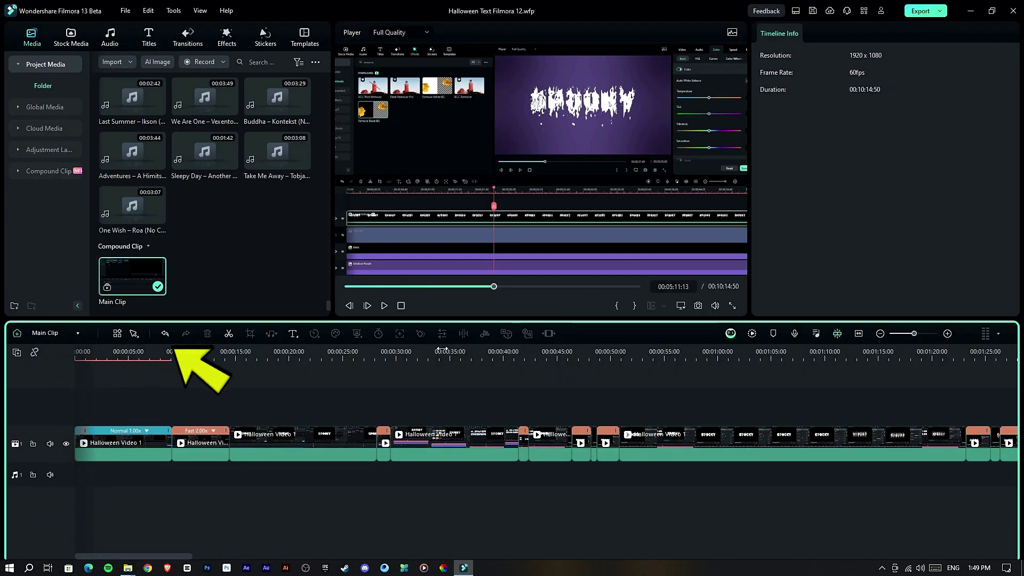
scroll(393, 349, down, 2)
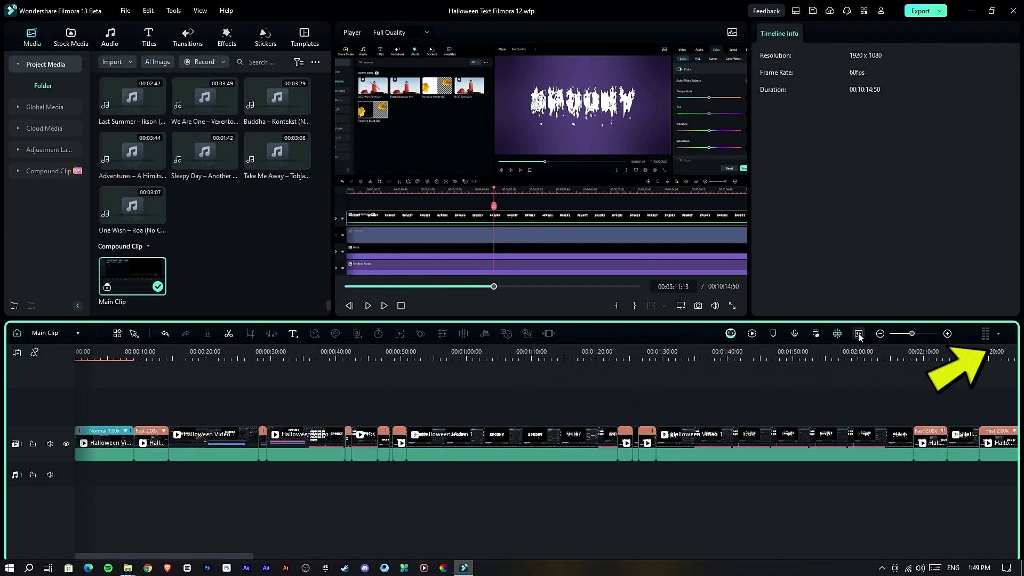
scroll(465, 388, down, 3)
drag(135, 369, 647, 379)
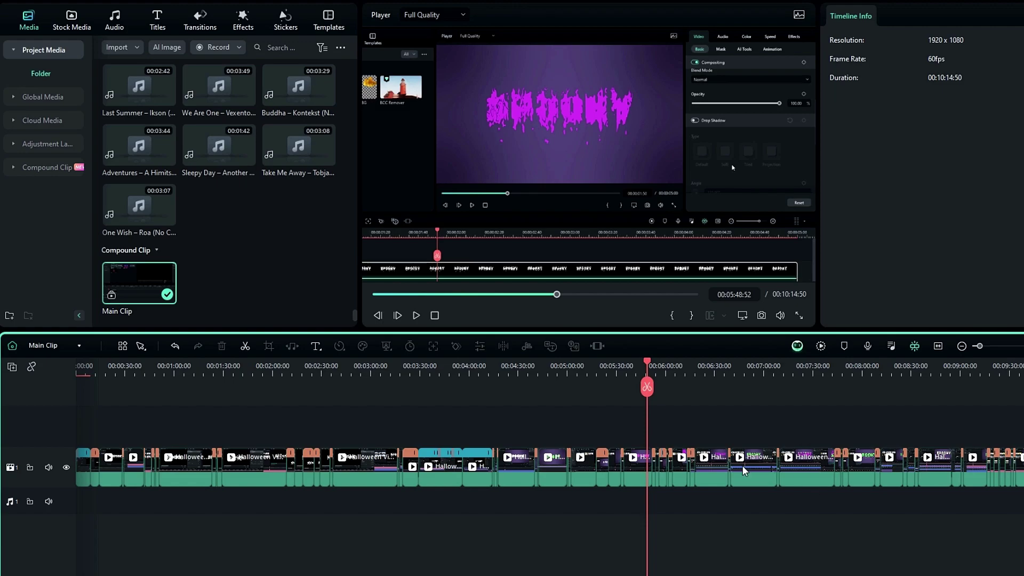
click(63, 346)
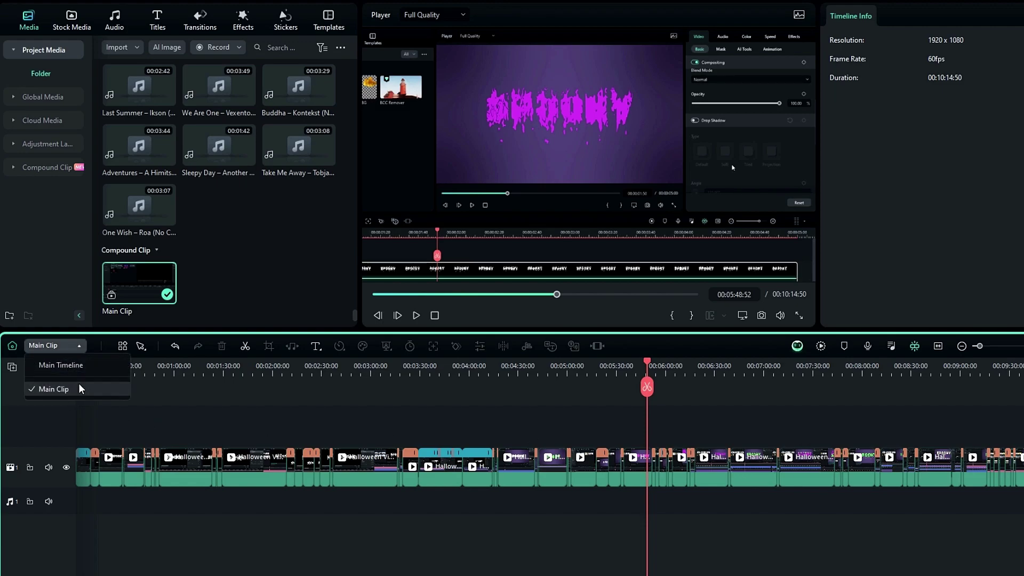
click(68, 367)
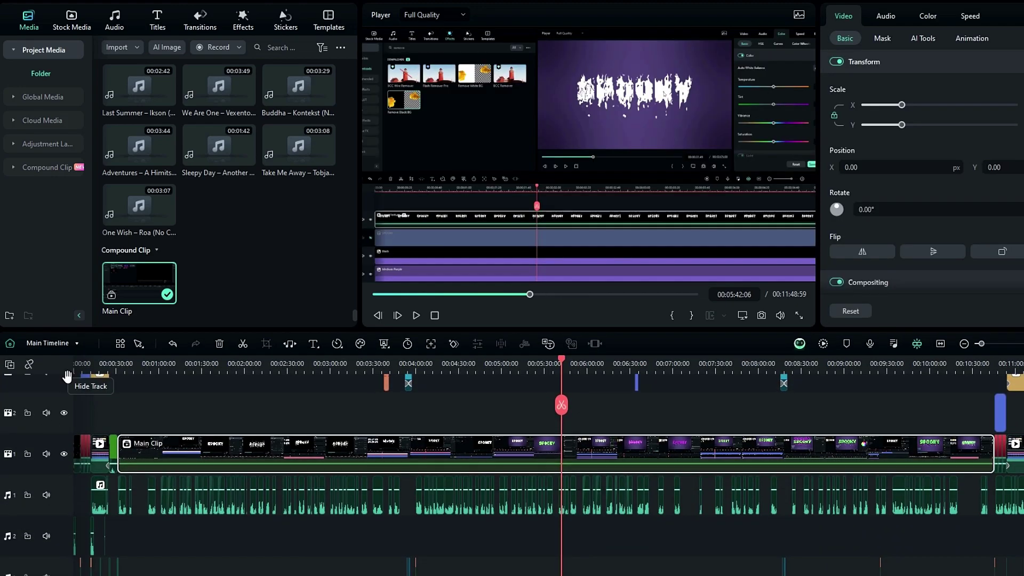